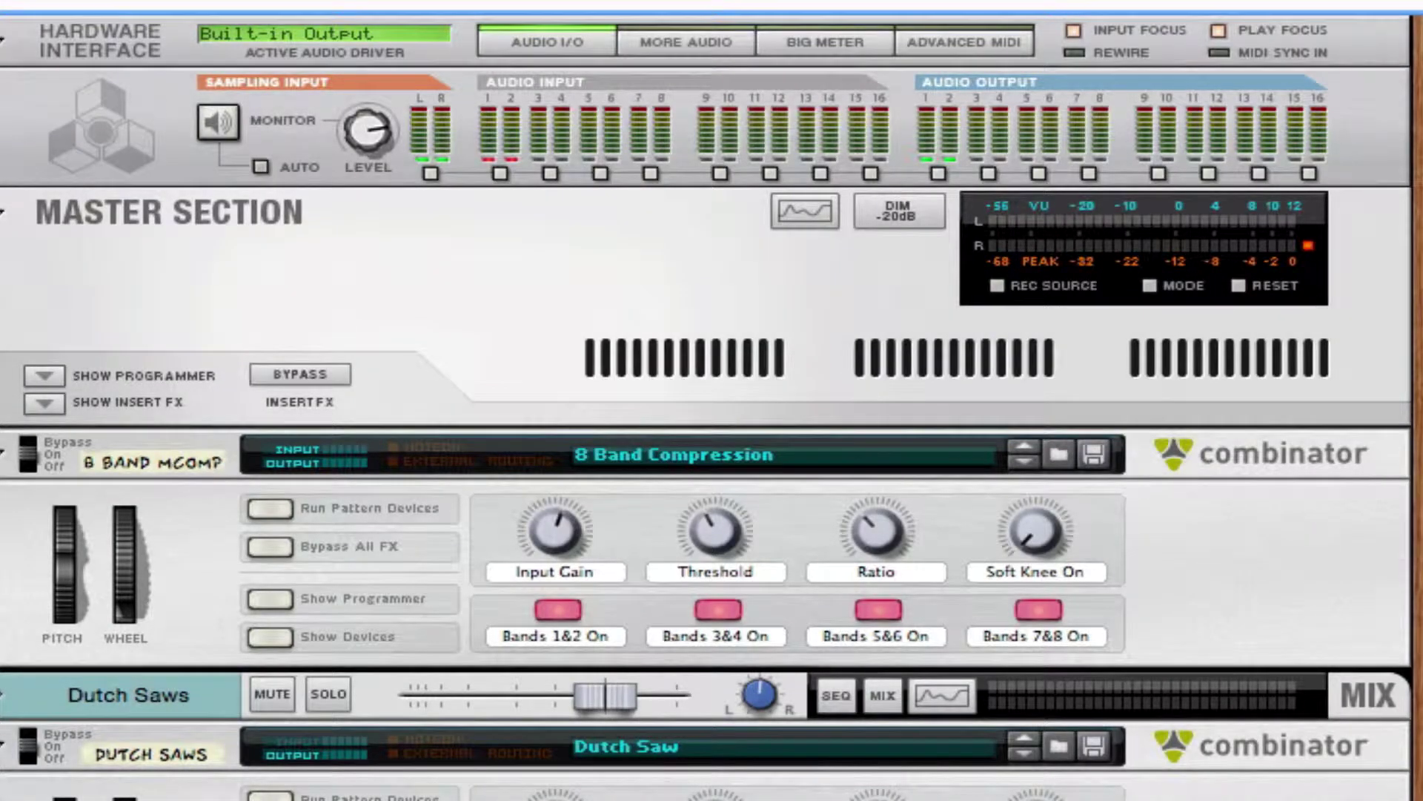
- Look over the devices in the Dutch Saw Combinator and the Thor programmer's oscillator, filter and envelope settings
scroll(712, 400, down, 10)
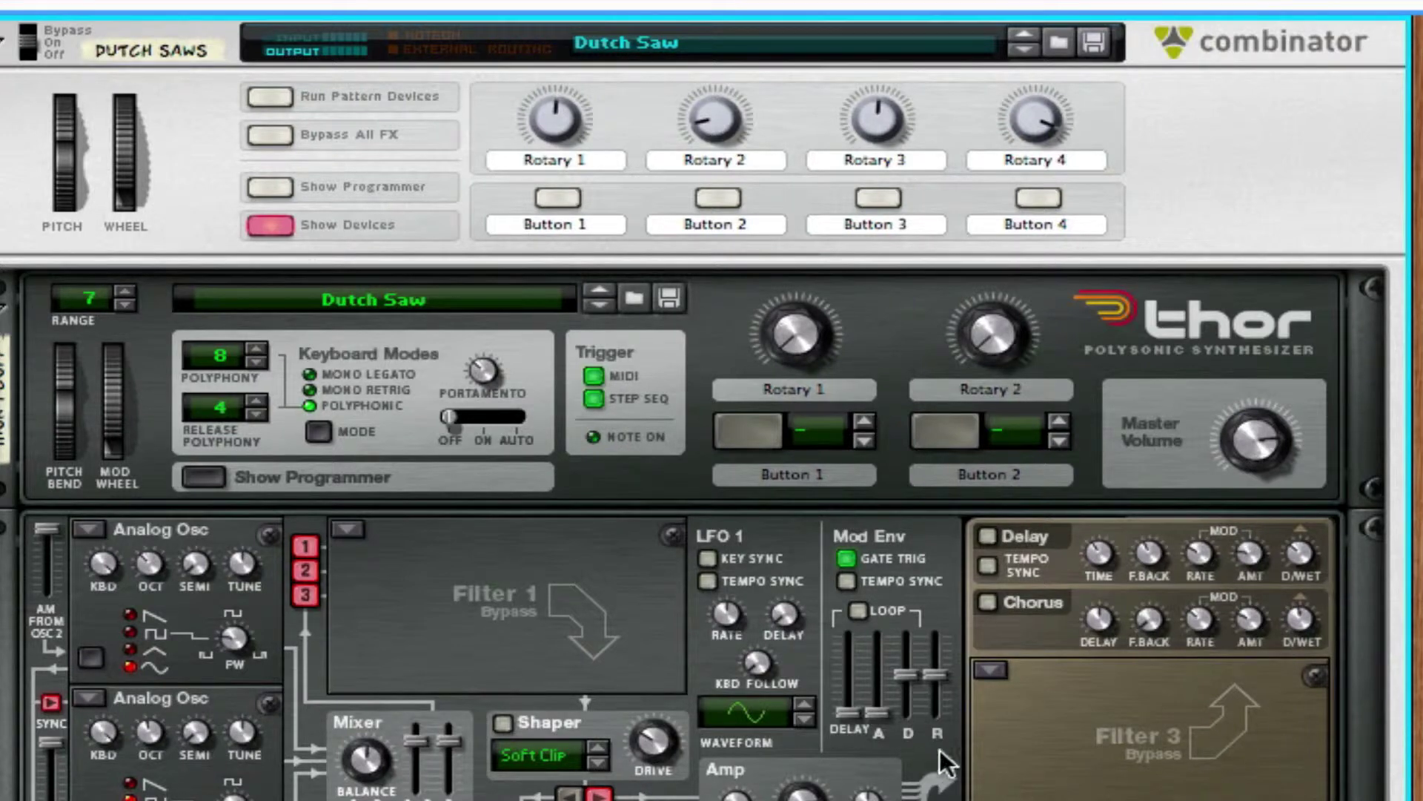
scroll(991, 772, down, 3)
scroll(954, 216, down, 4)
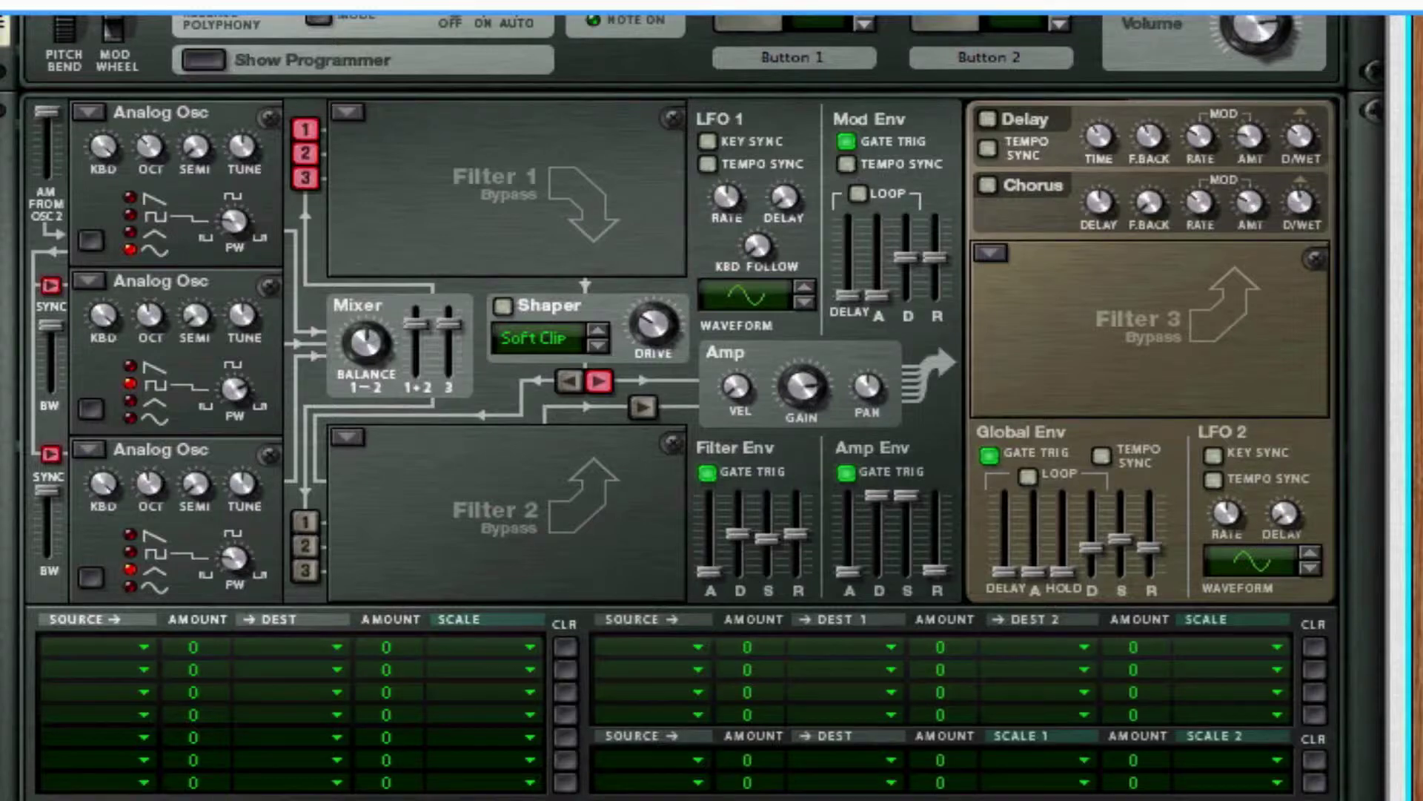
scroll(917, 613, up, 10)
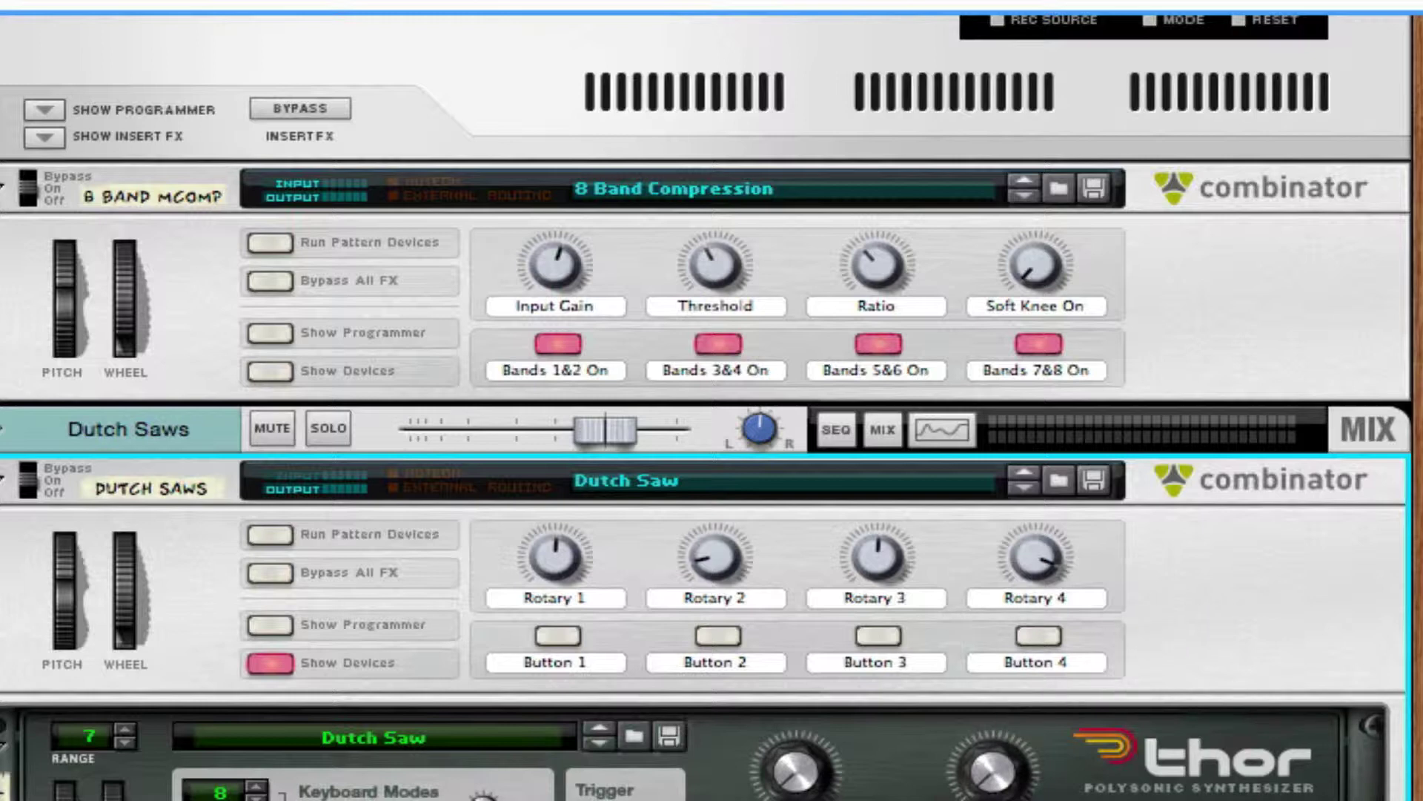
- Play the song and solo the Dutch Saws channel to listen to the finished patch while viewing its devices
key(space)
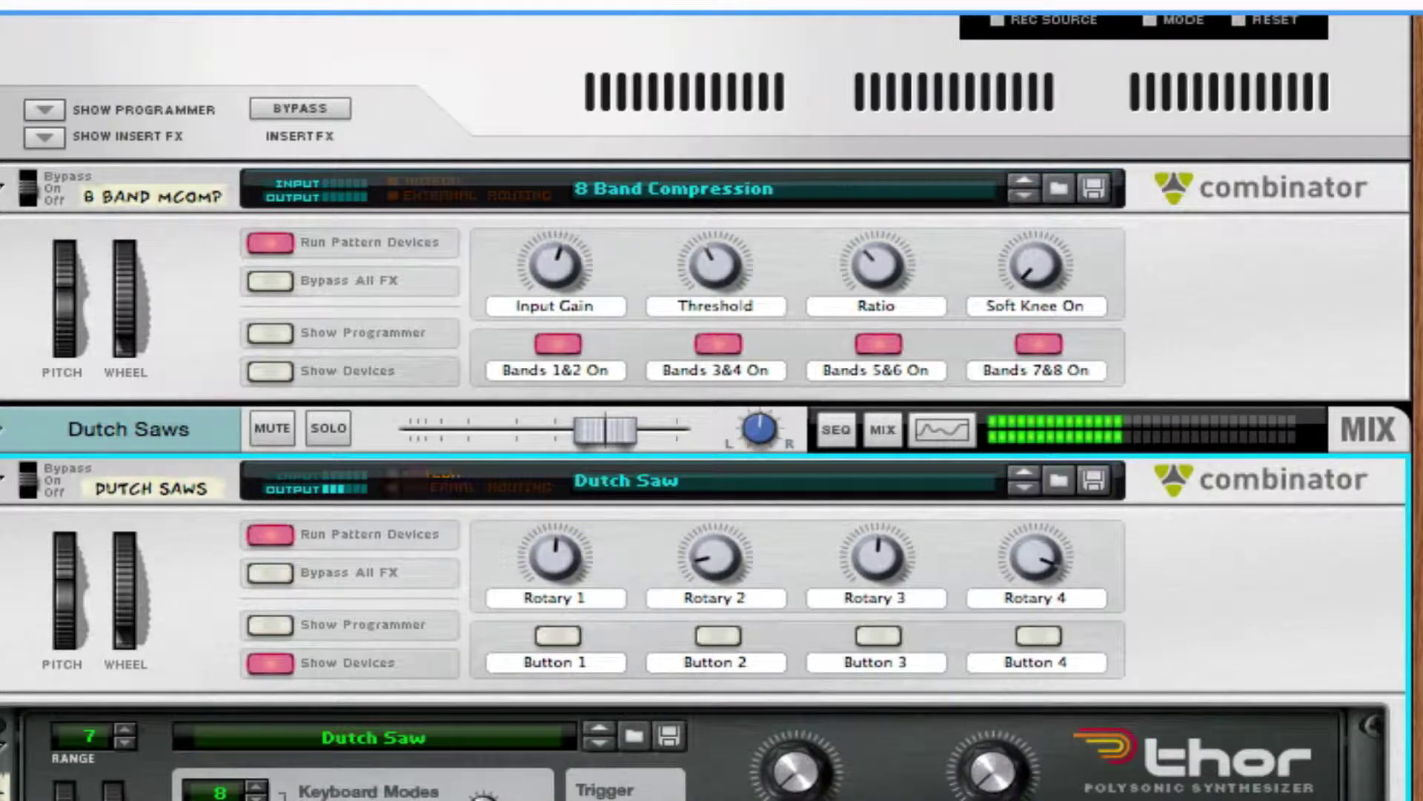
scroll(712, 401, down, 5)
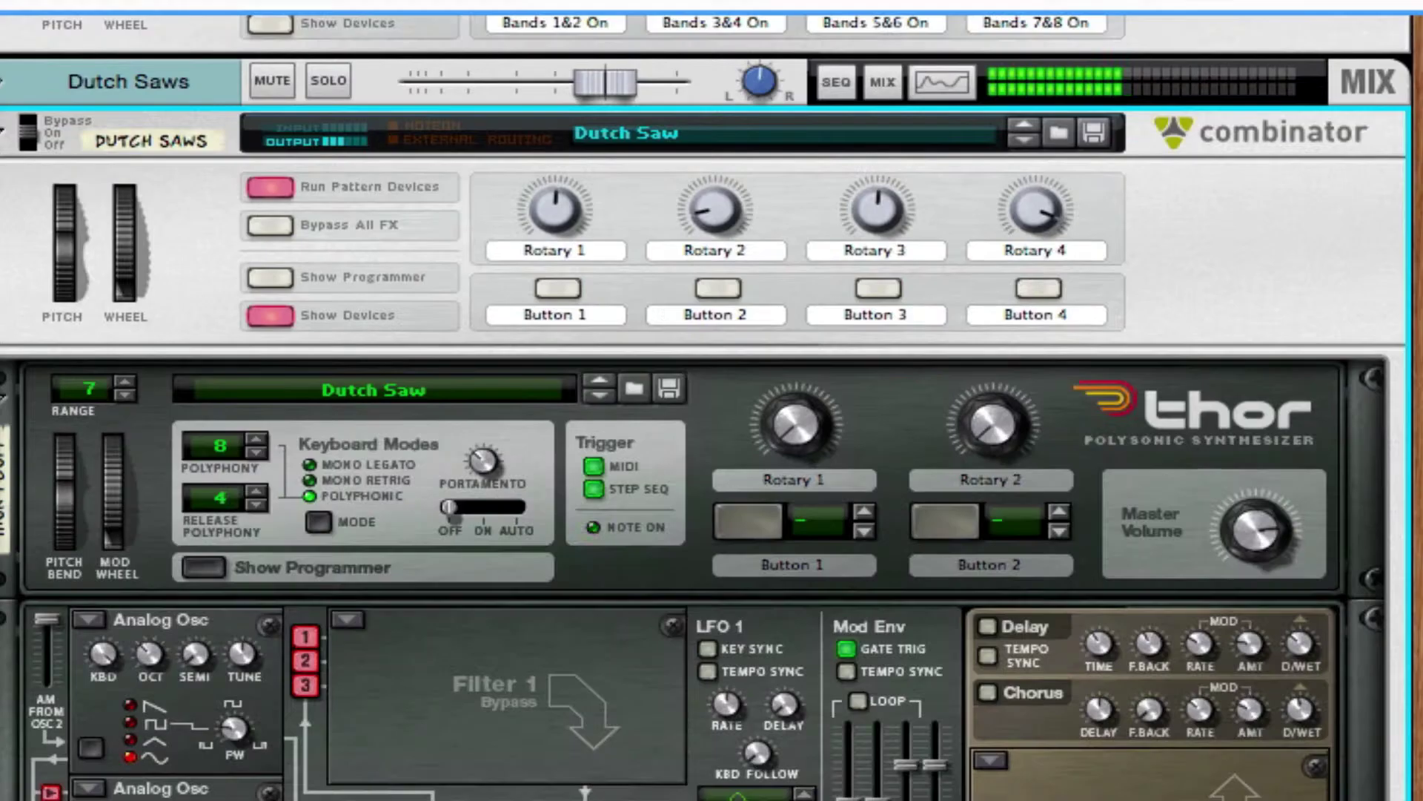
scroll(712, 400, down, 6)
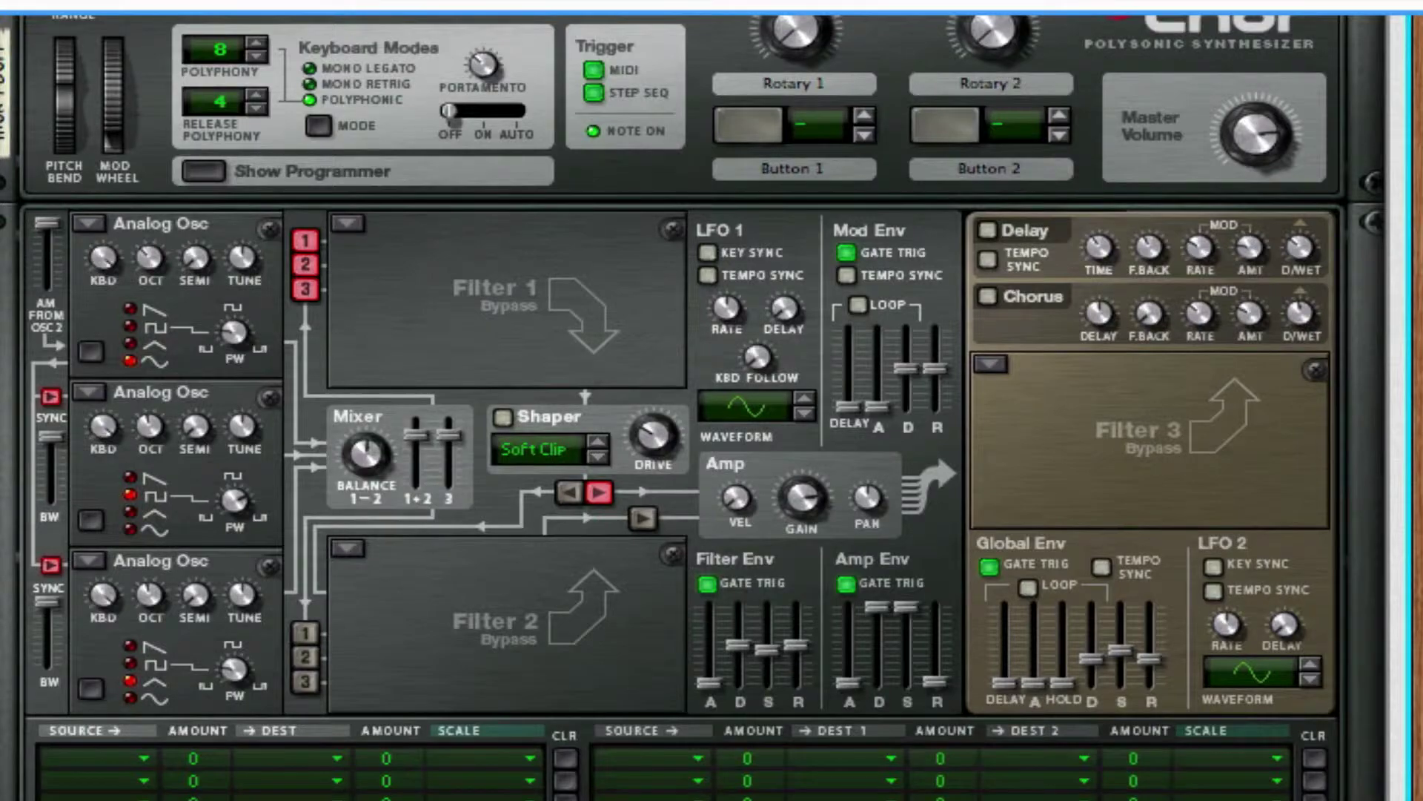
scroll(712, 401, down, 4)
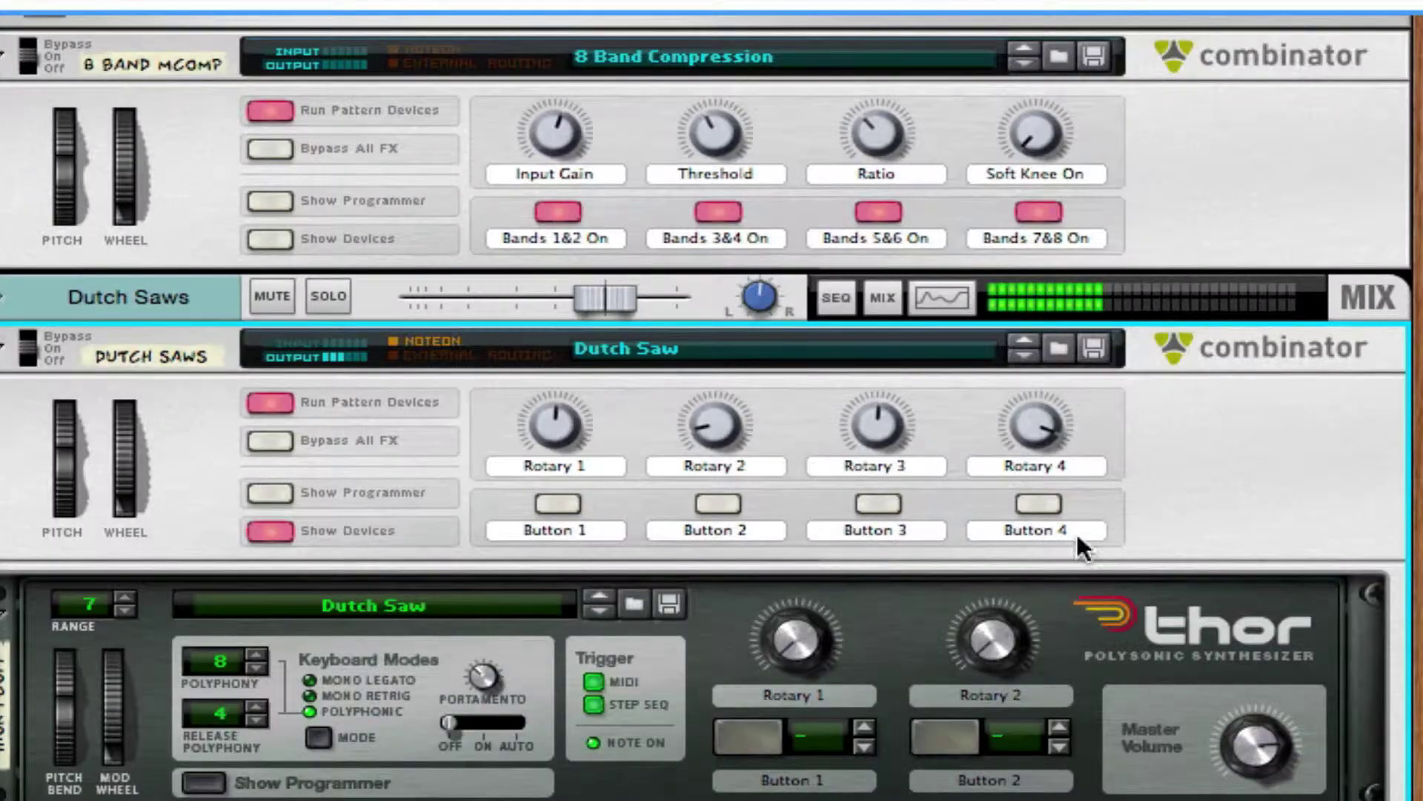
click(328, 296)
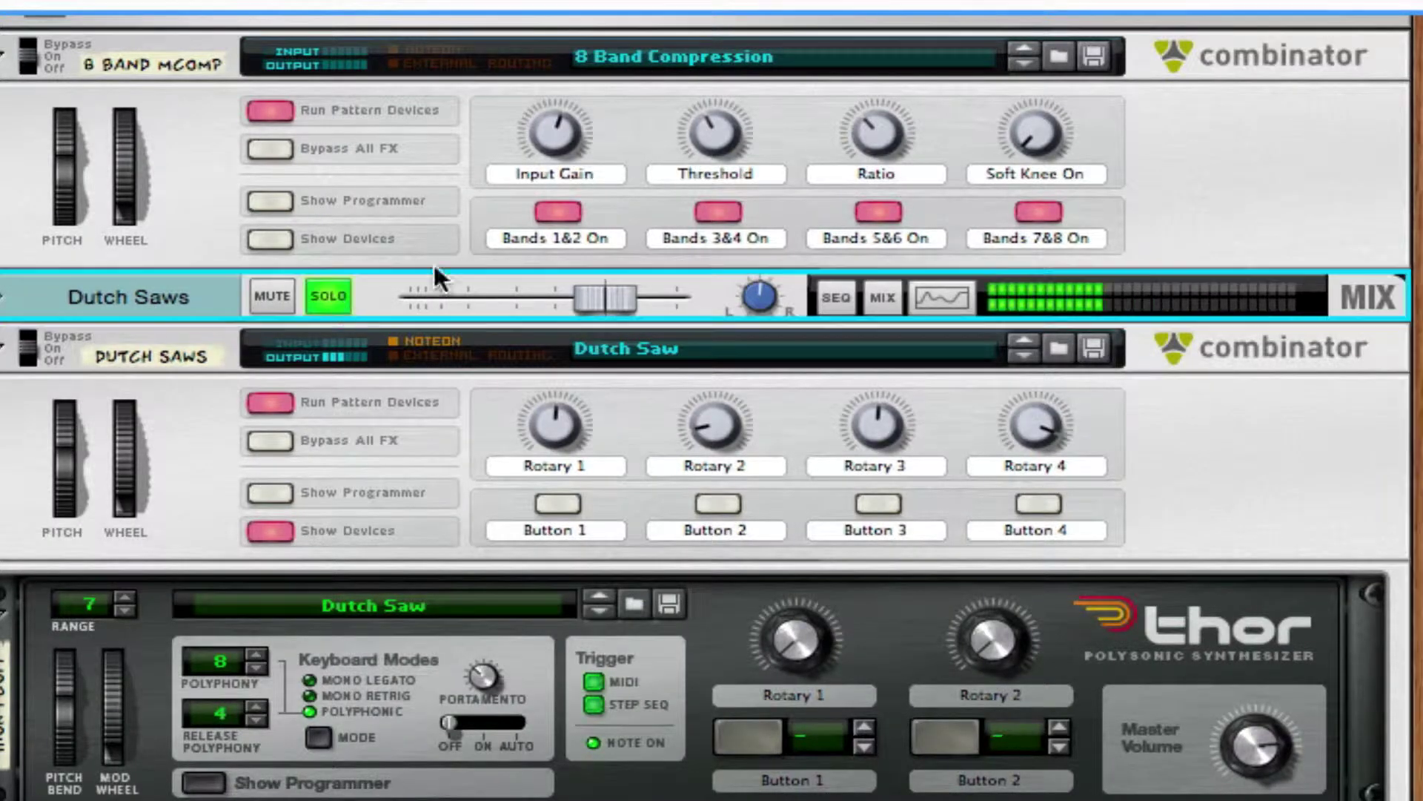
scroll(434, 277, up, 3)
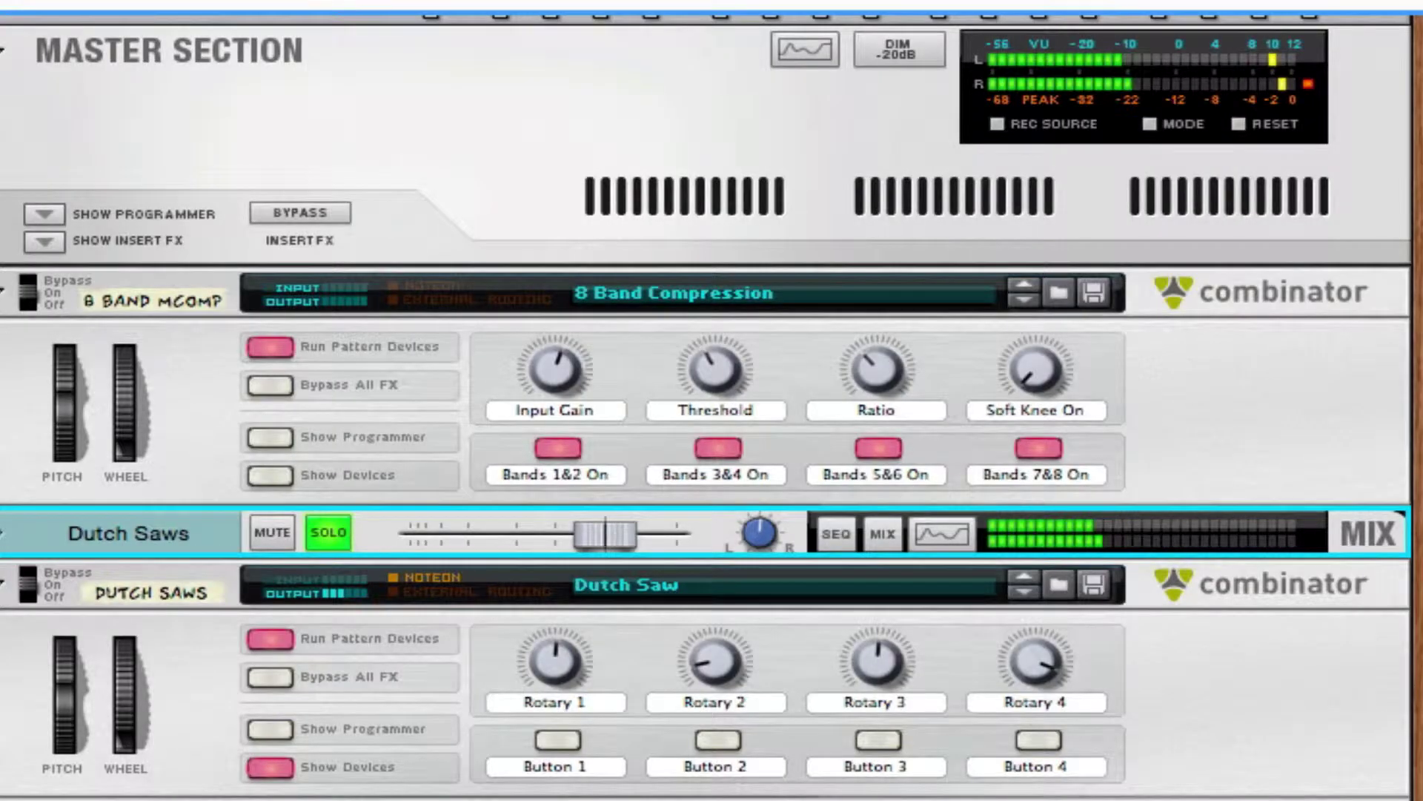
scroll(1185, 704, down, 2)
scroll(711, 407, down, 3)
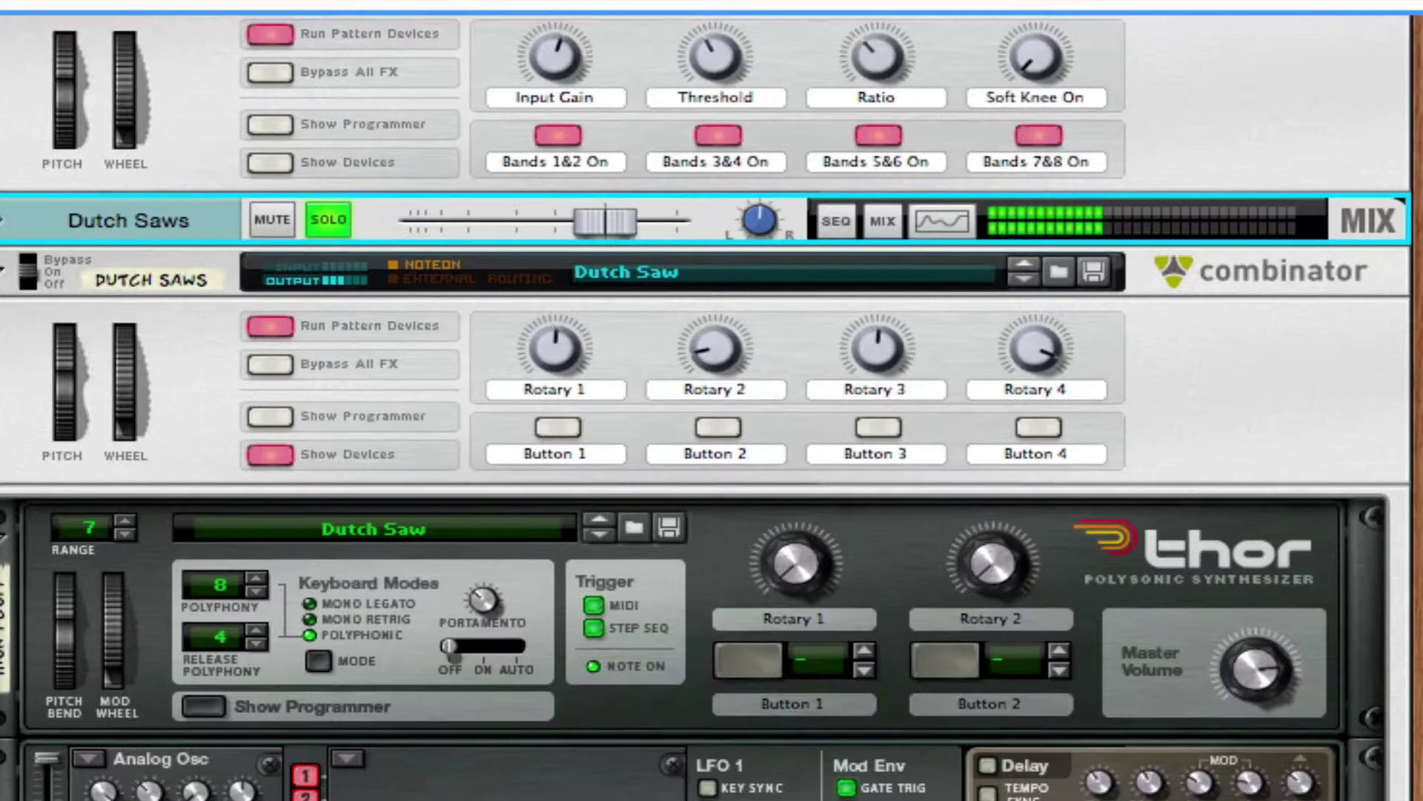
- Set the song tempo to 125
scroll(712, 407, down, 3)
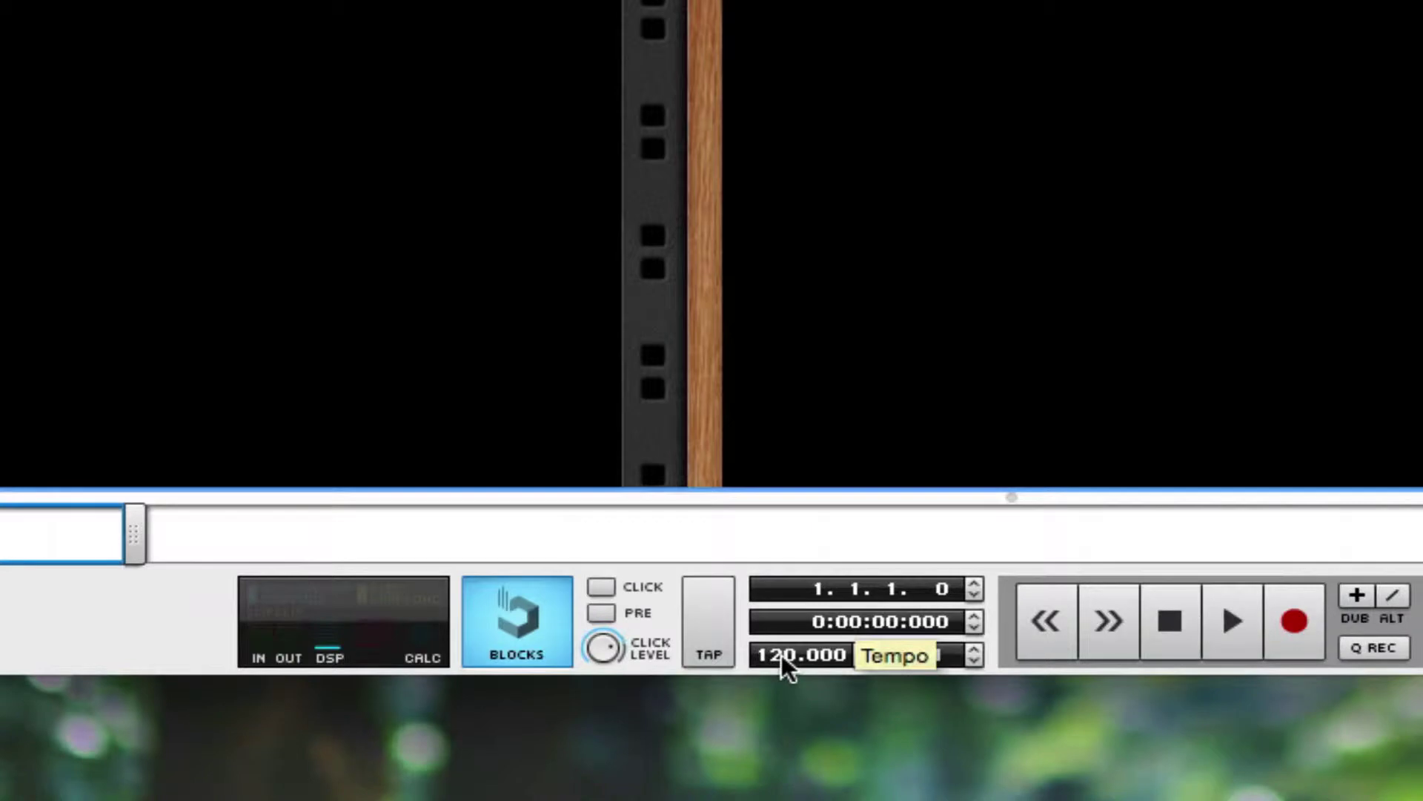
drag(781, 653, 798, 606)
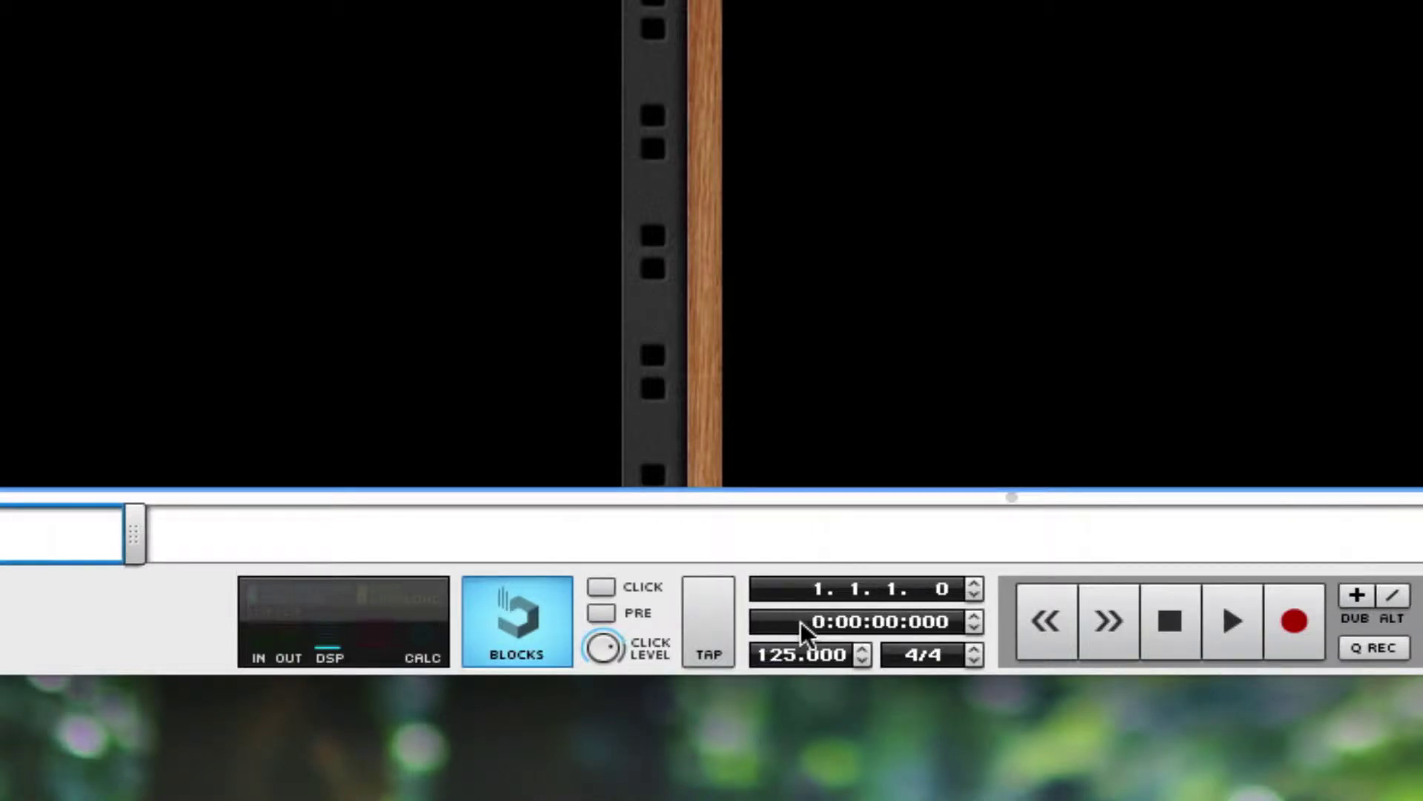
- Create a Combinator in the empty rack and add a Thor synthesizer inside it
click(350, 327)
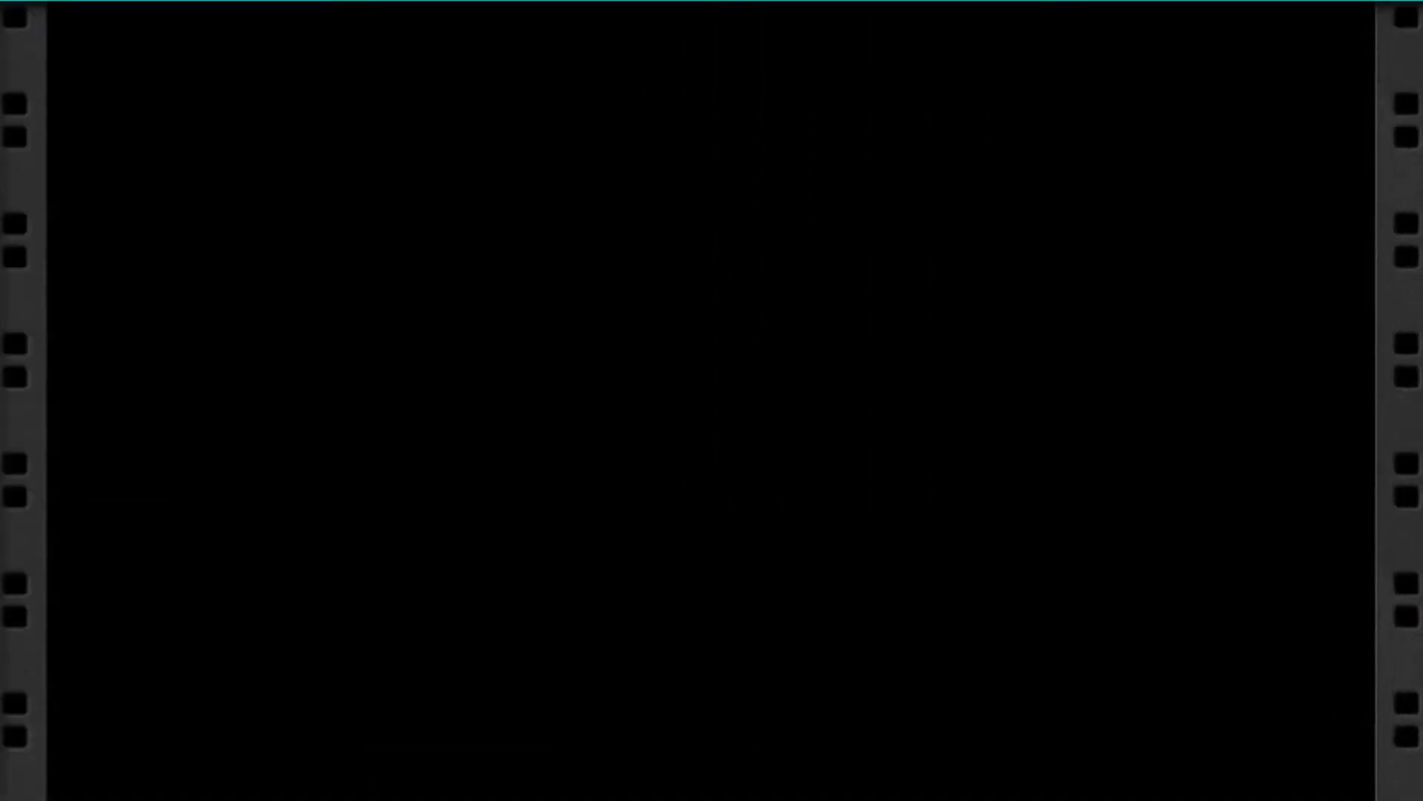
right_click(986, 268)
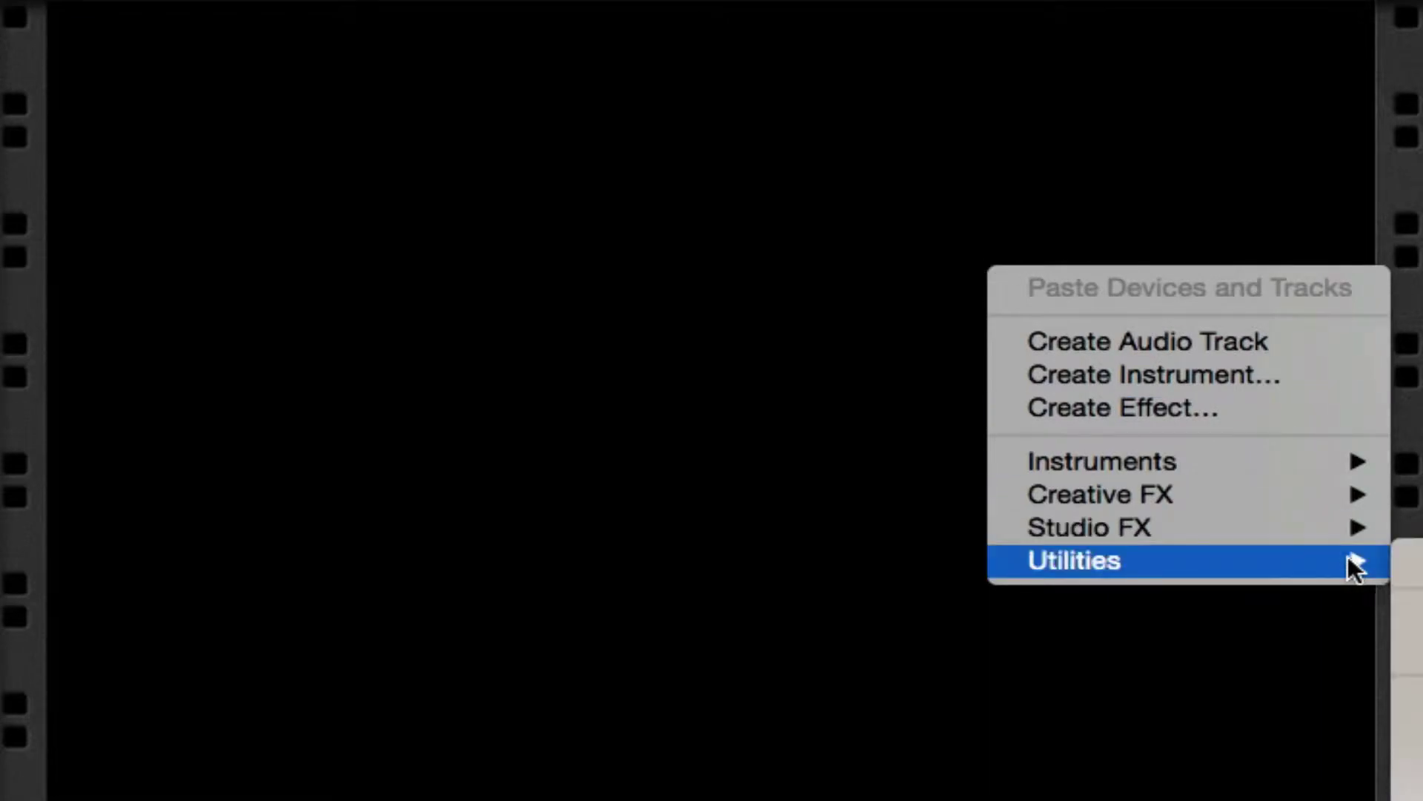
click(1419, 560)
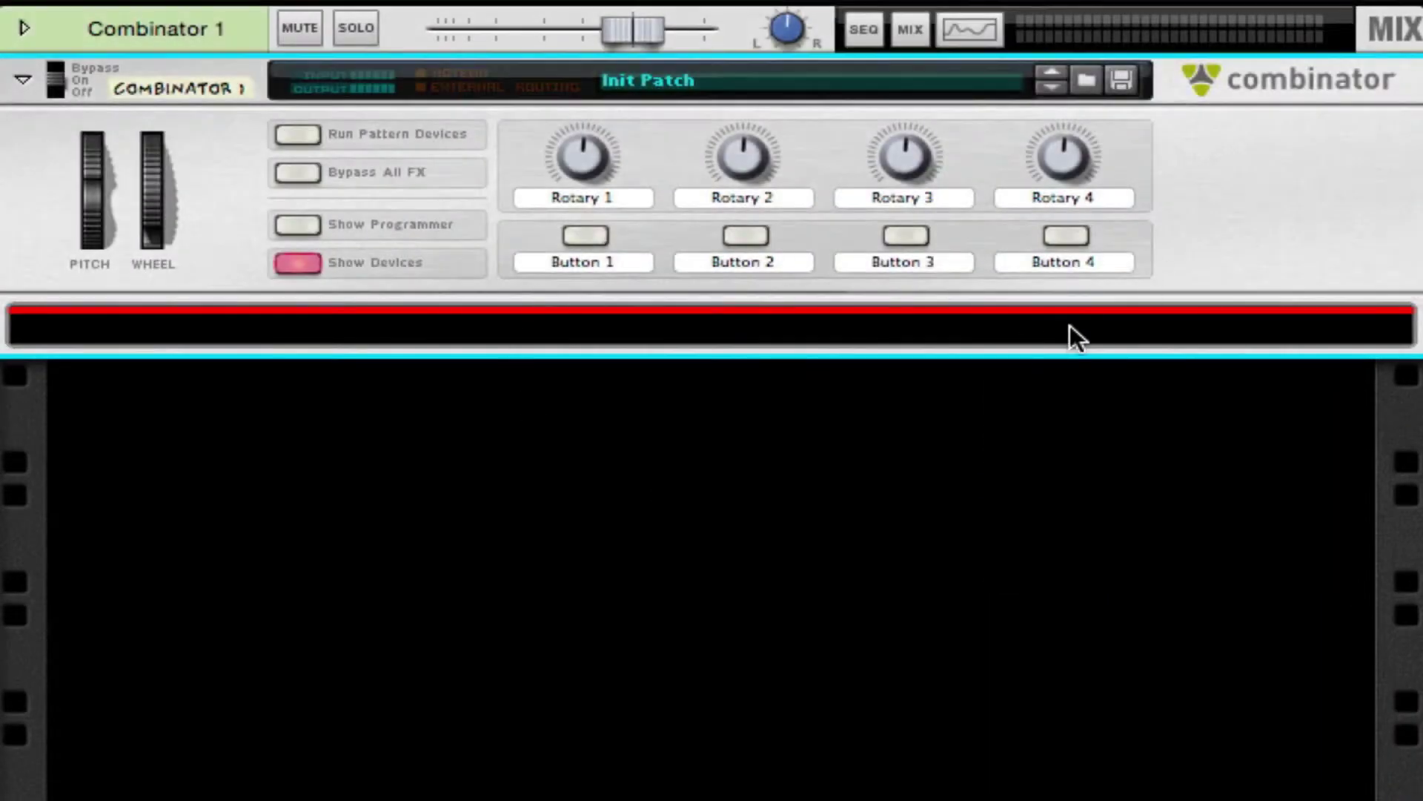
right_click(1067, 337)
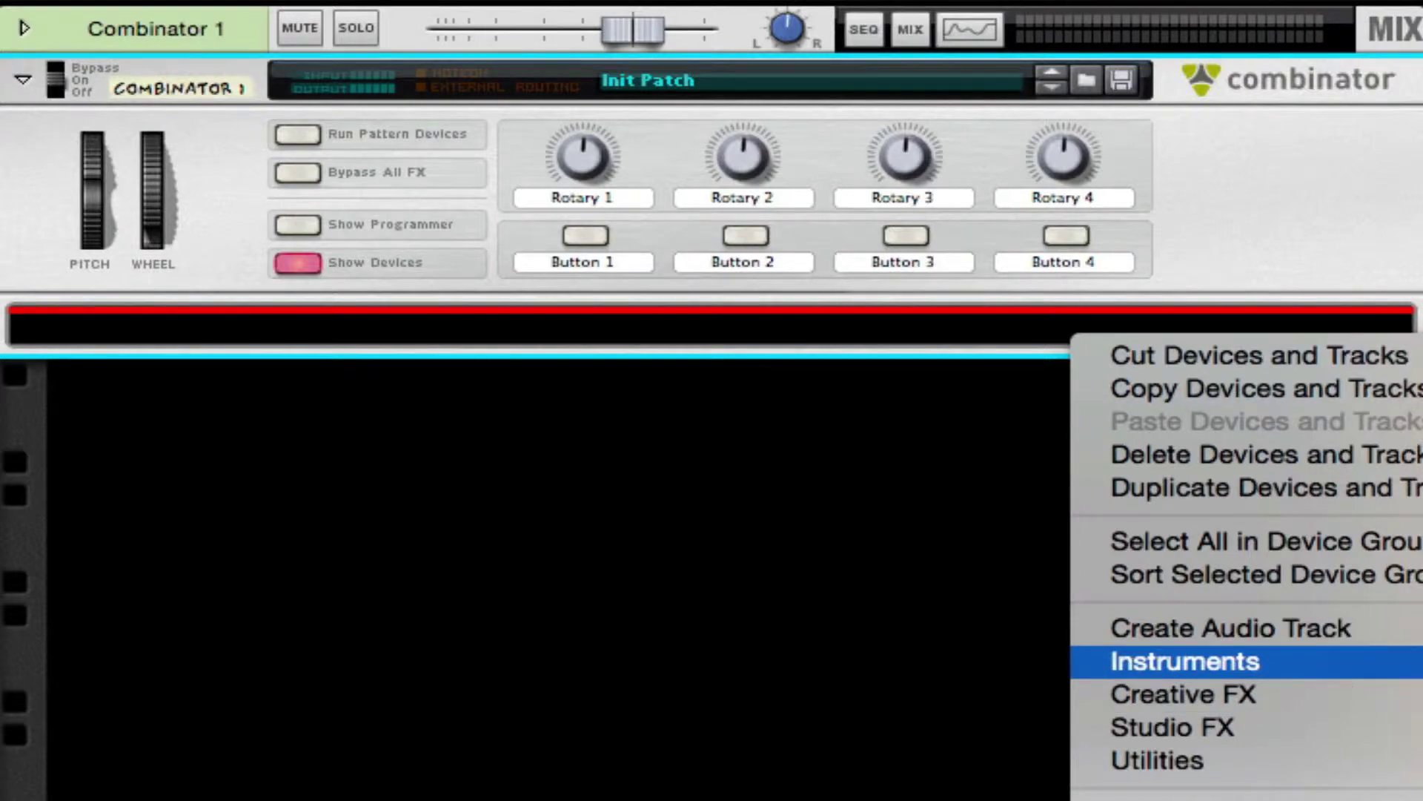
click(1420, 662)
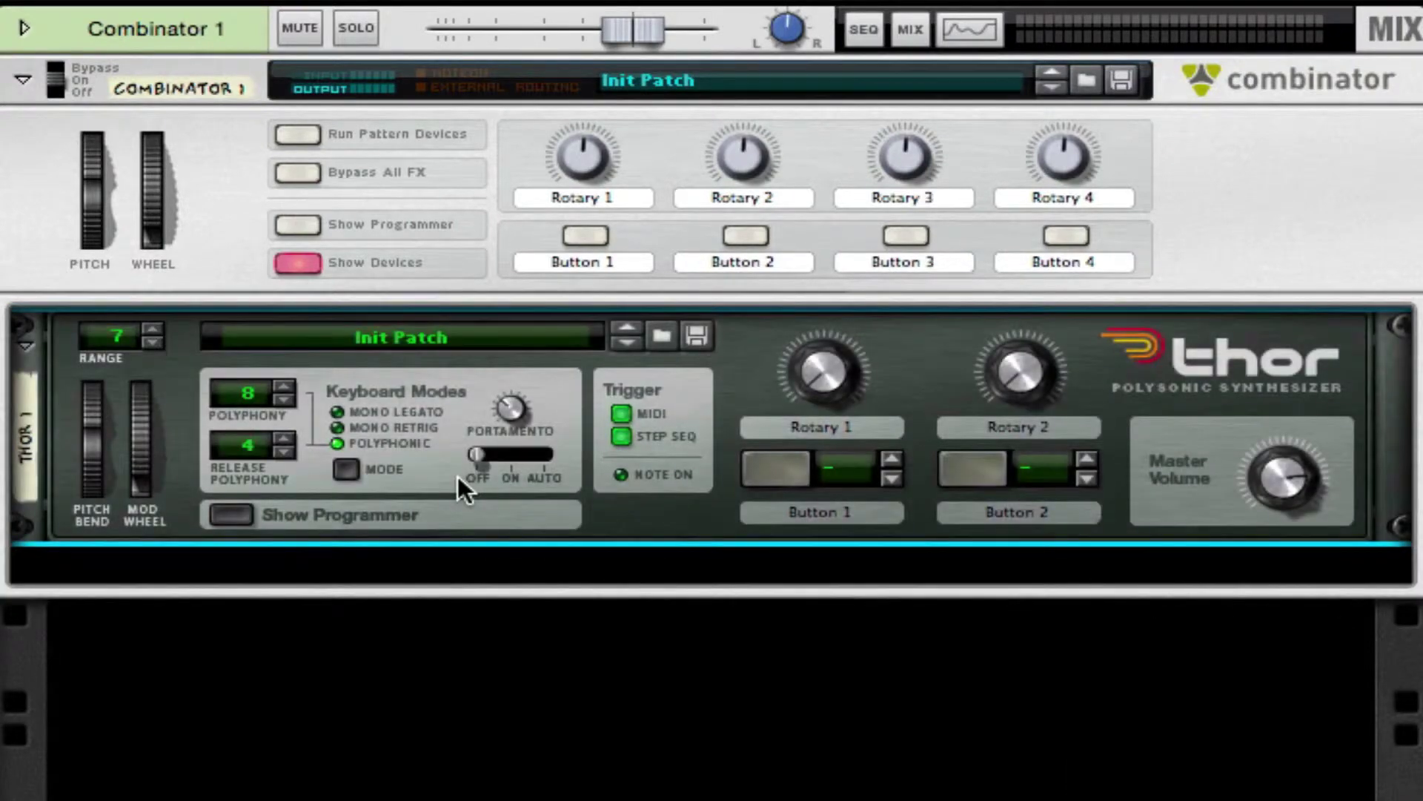
- Open Thor's programmer and set the first Analog oscillator to a sine wave at octave 4
click(229, 515)
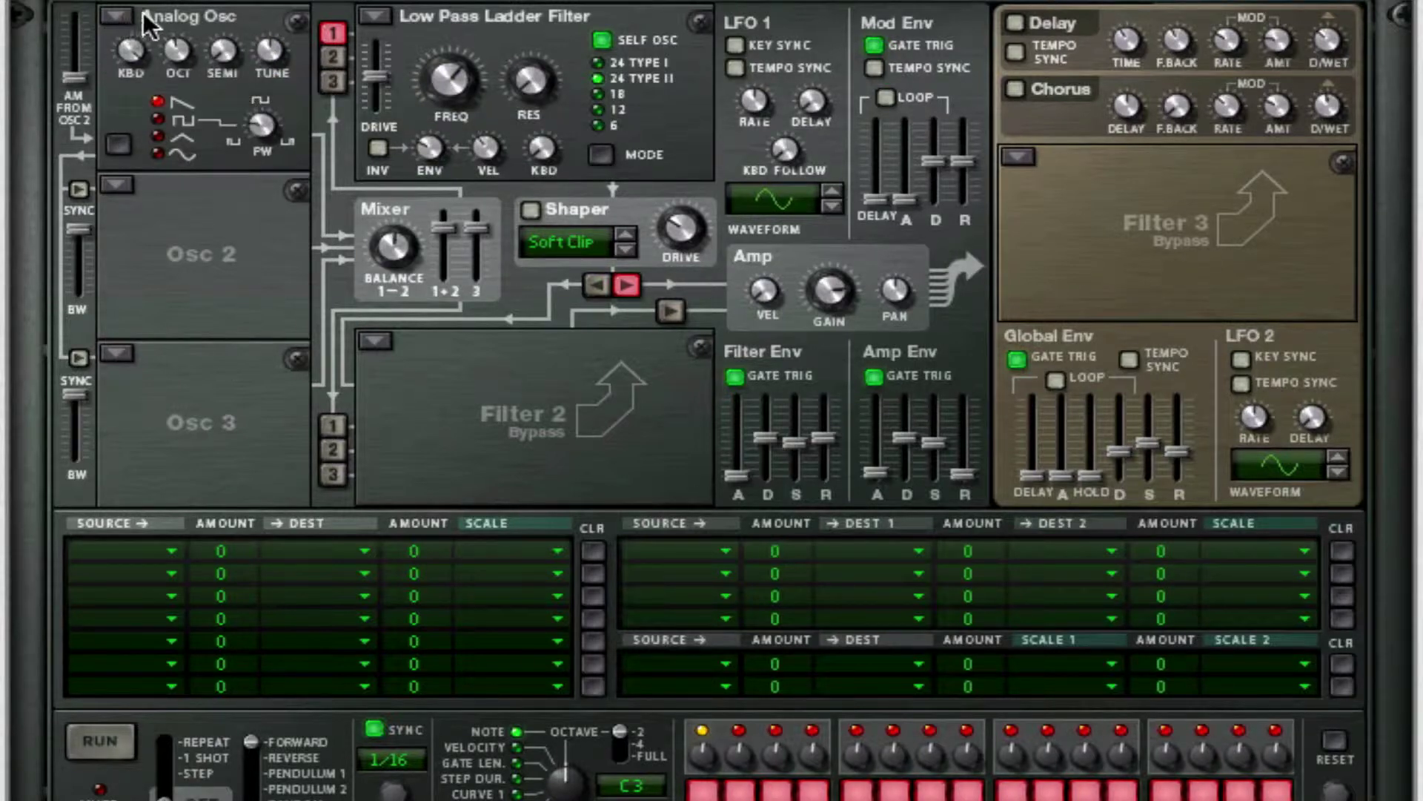
click(158, 153)
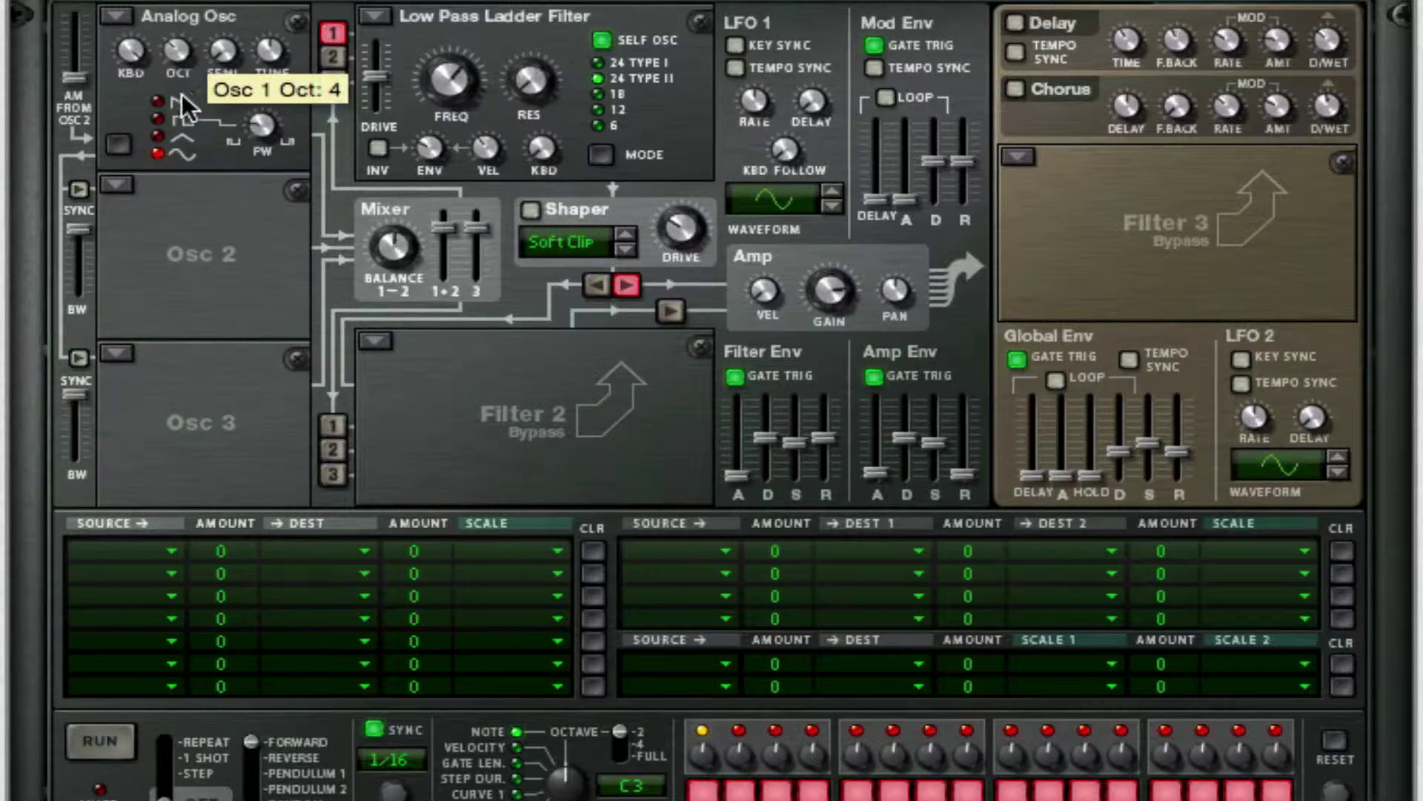
drag(175, 83, 171, 75)
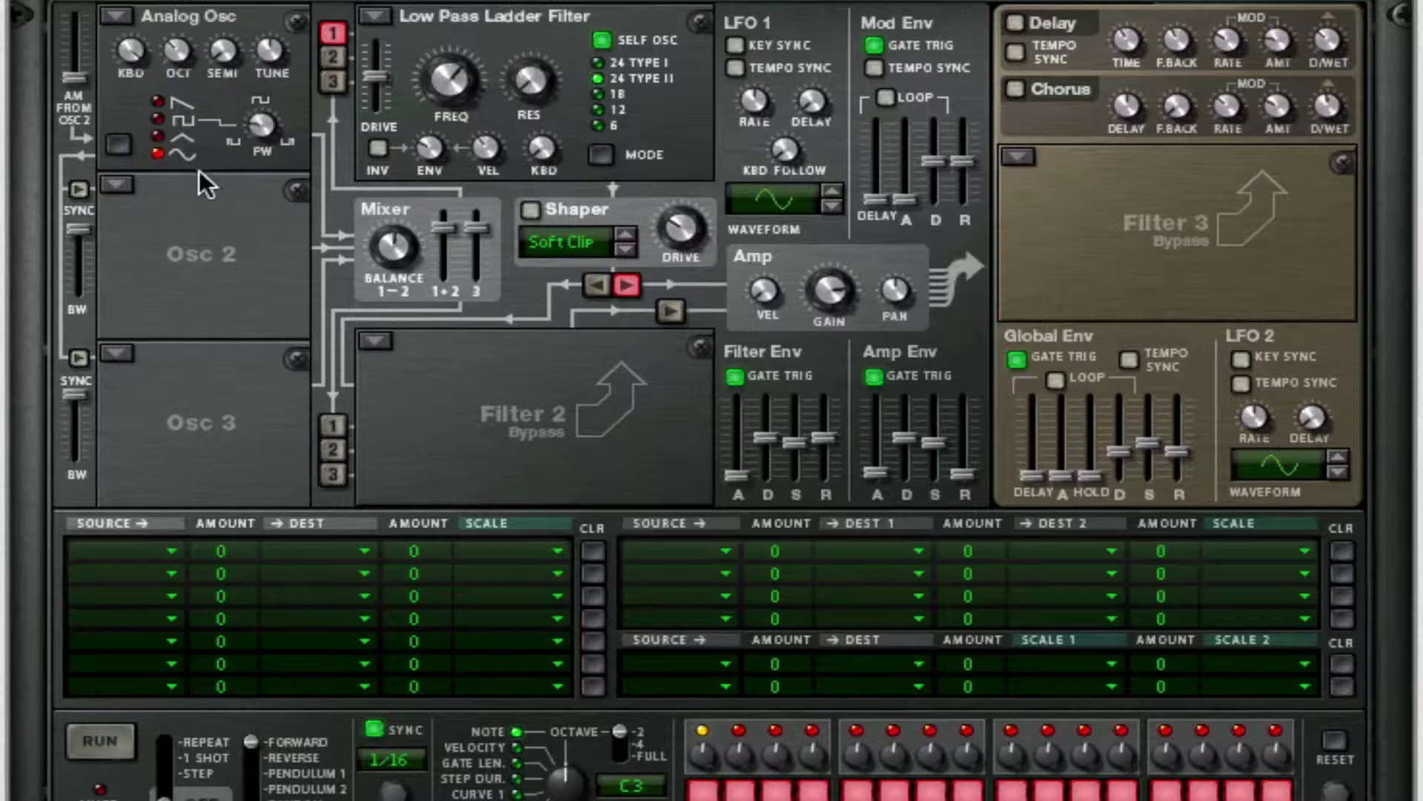
- Route oscillators 2 and 3 into Filter 1 and set that filter slot to bypass
click(332, 57)
click(333, 80)
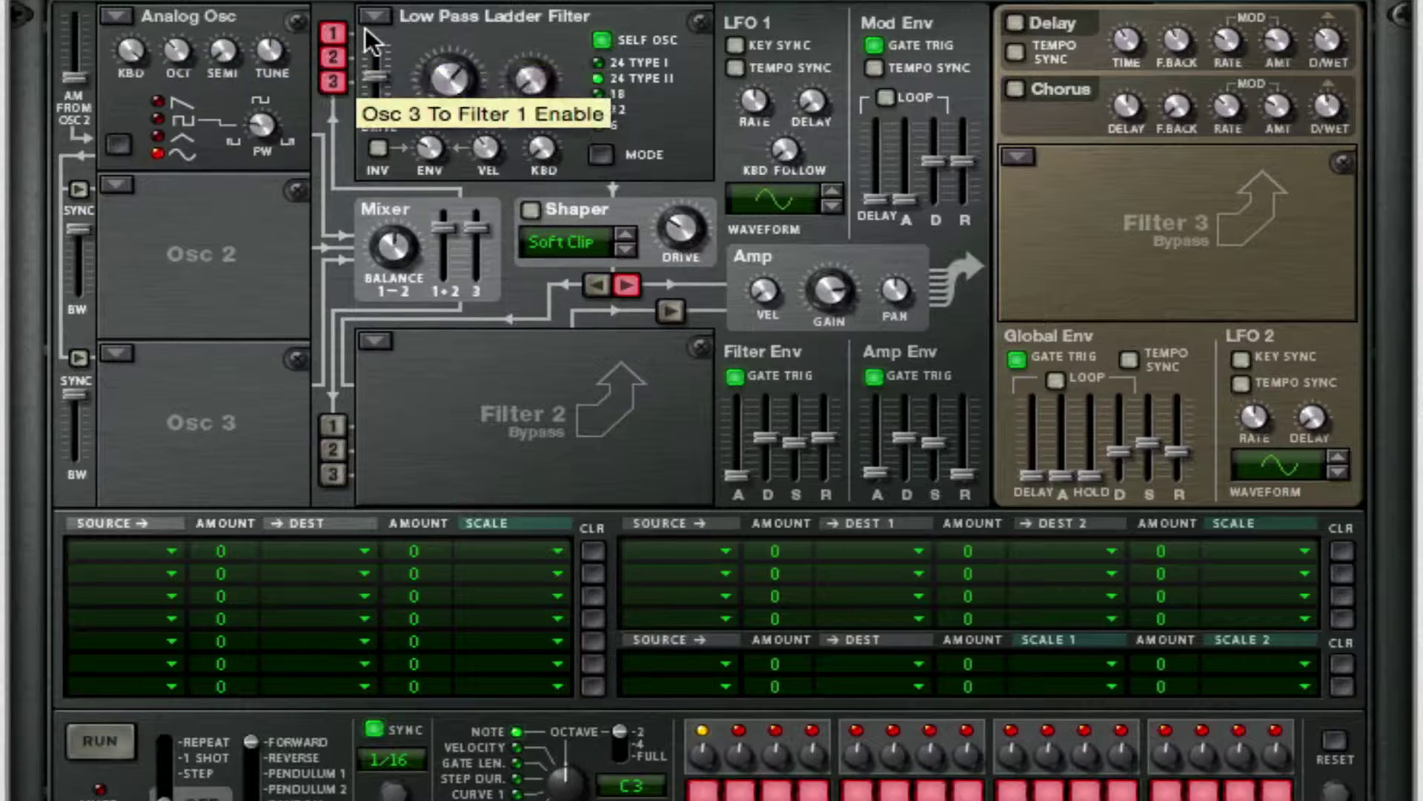
click(374, 16)
click(442, 143)
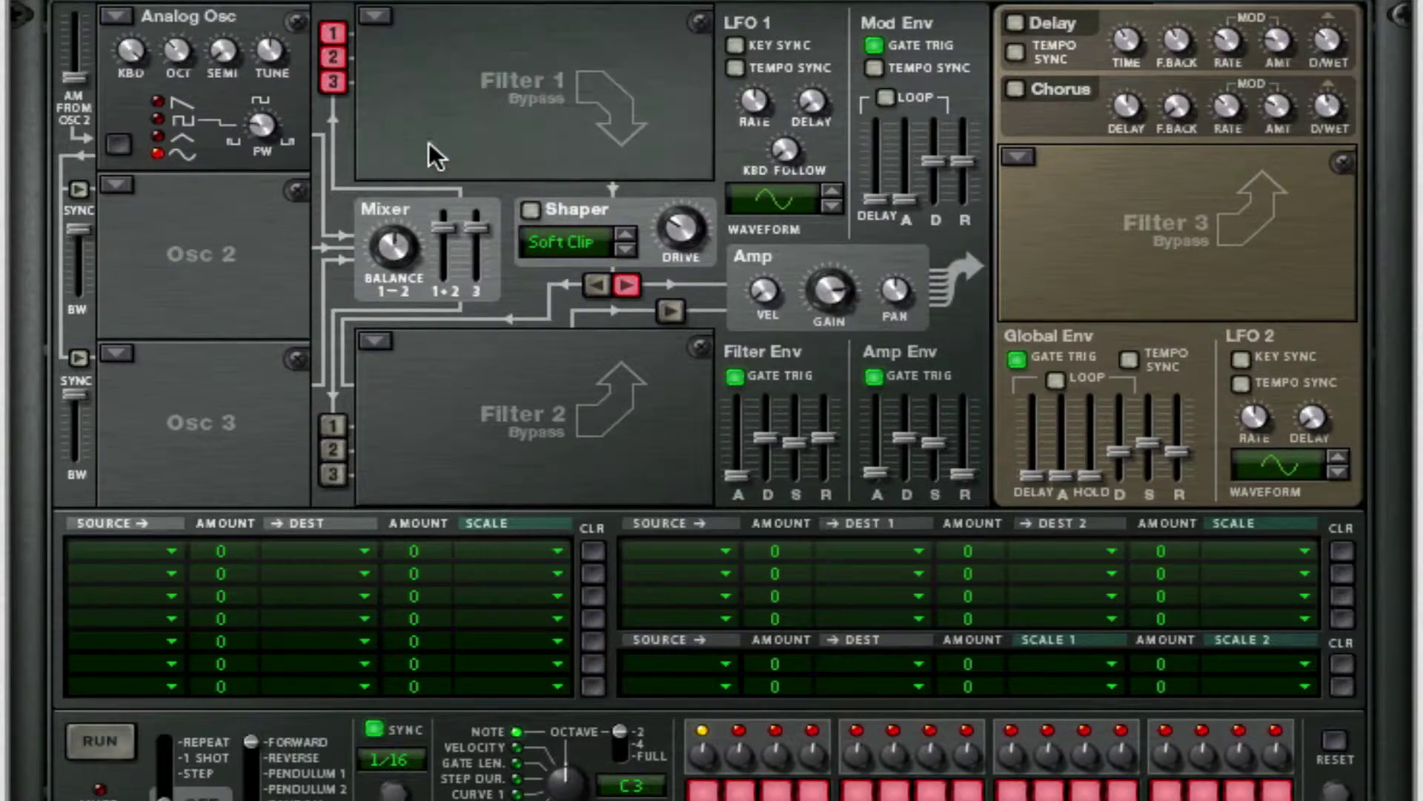
- Load an Analog oscillator into the Osc 2 slot, choose its square wave and adjust the pulse width
click(116, 184)
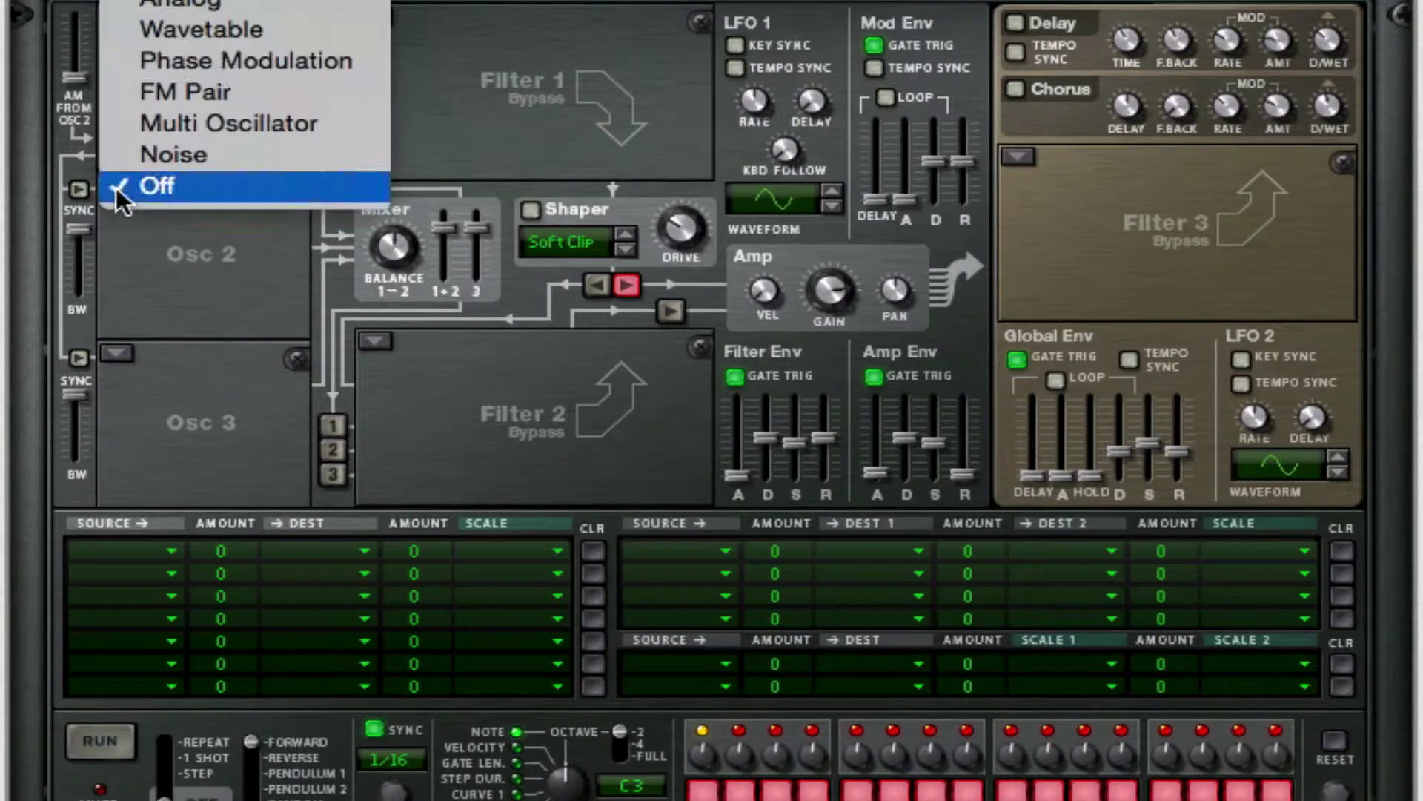
click(224, 3)
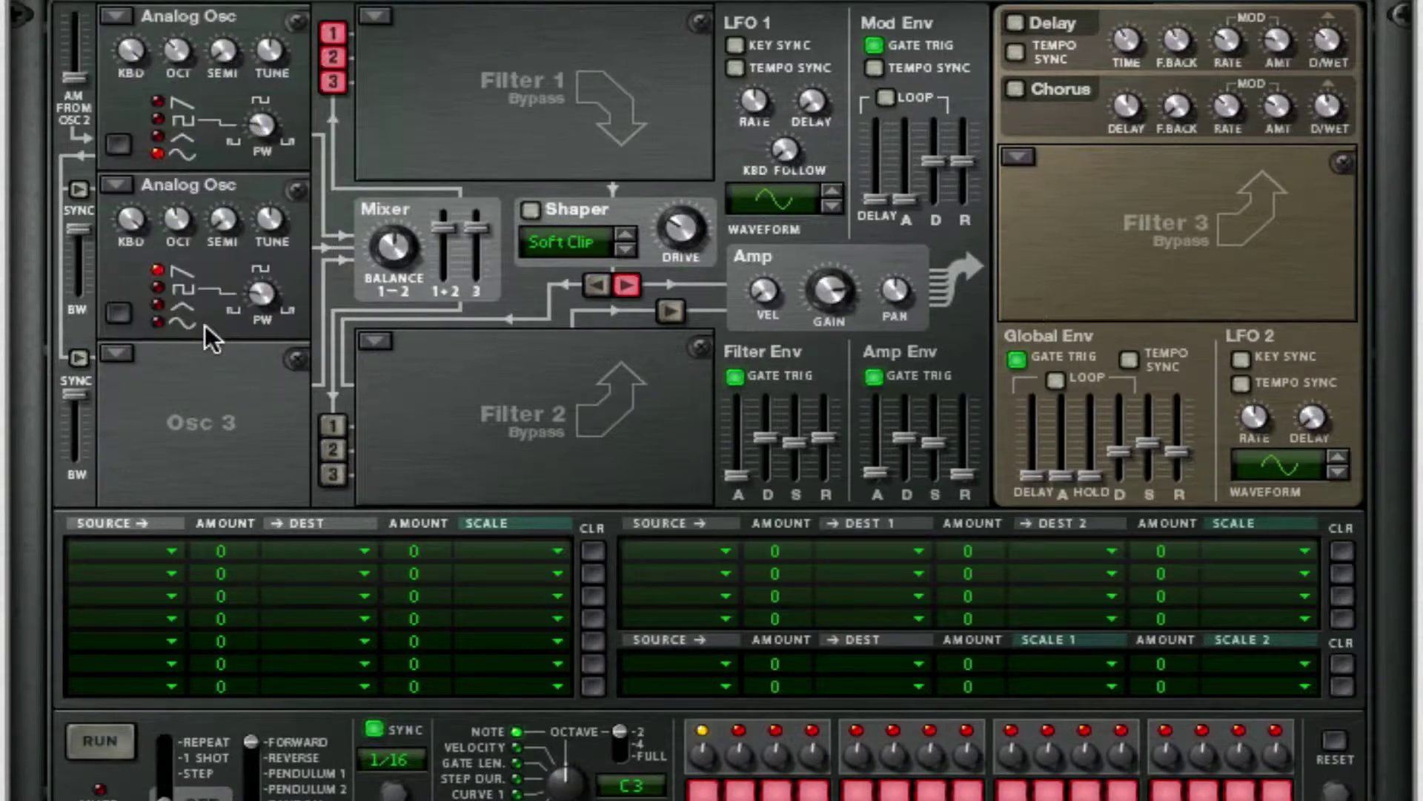
click(182, 289)
drag(264, 300, 331, 74)
- Enable sync for oscillator 2 and raise the AM from Osc 2 amount to maximum
click(80, 190)
click(156, 152)
drag(77, 74, 110, 11)
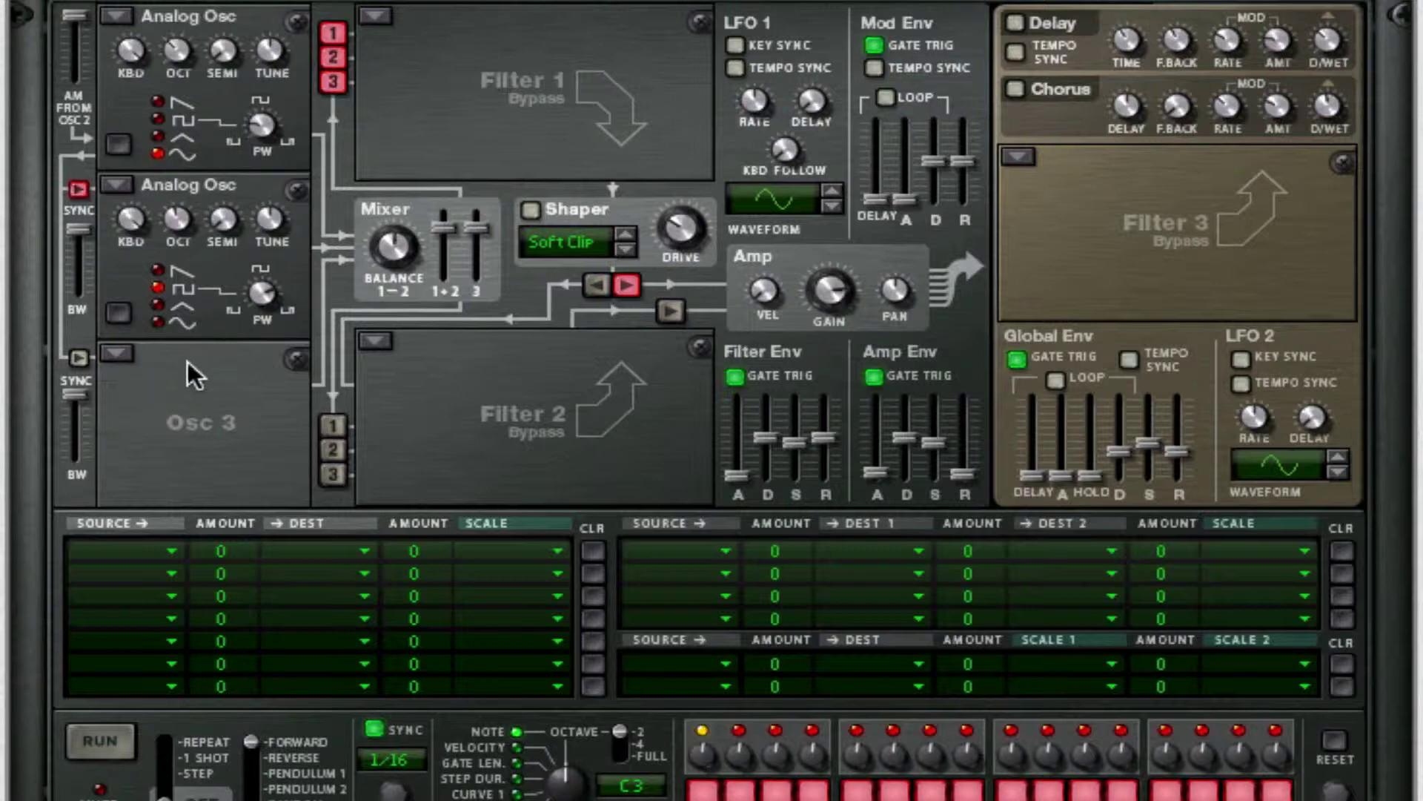
- Load an Analog oscillator with a triangle wave into the Osc 3 slot and enable its sync
click(117, 354)
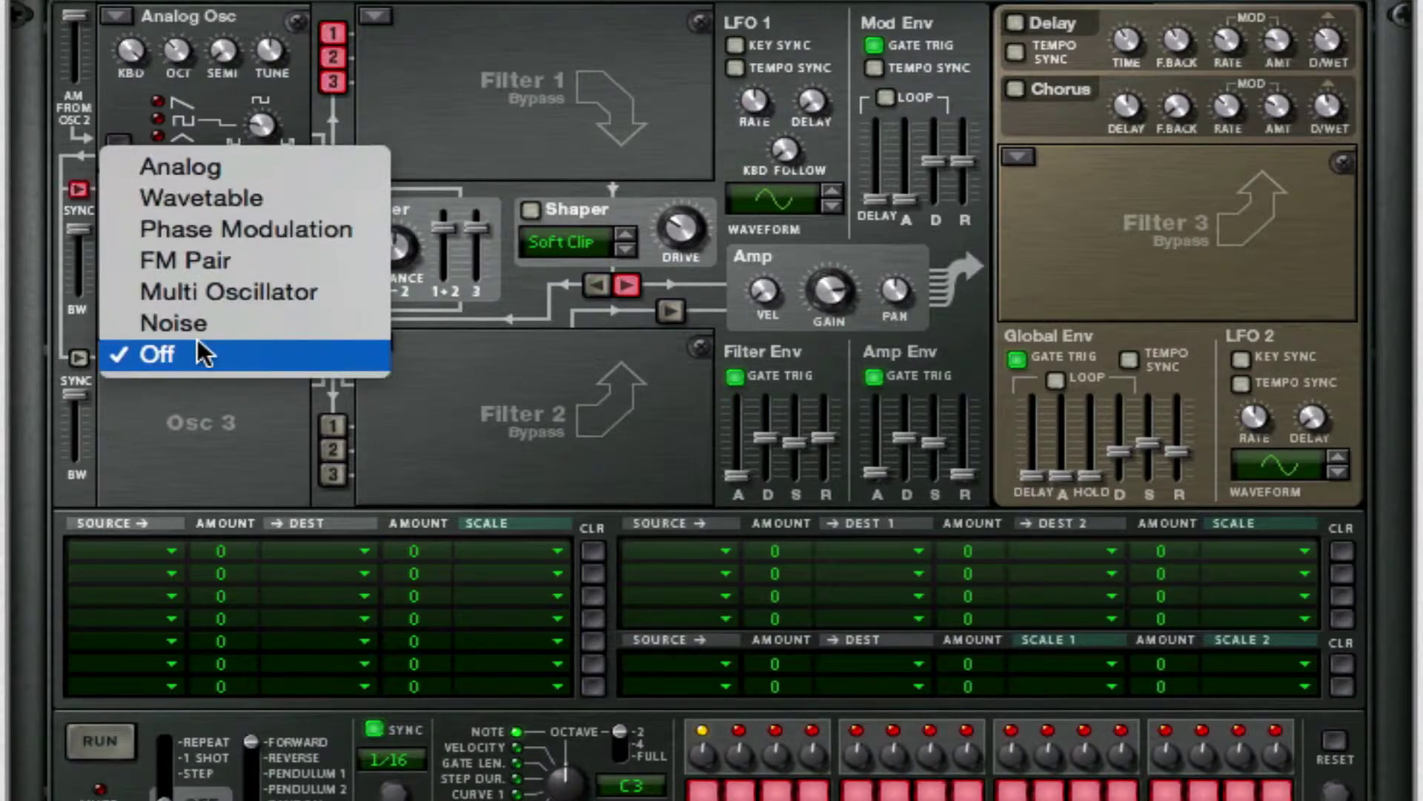
click(232, 169)
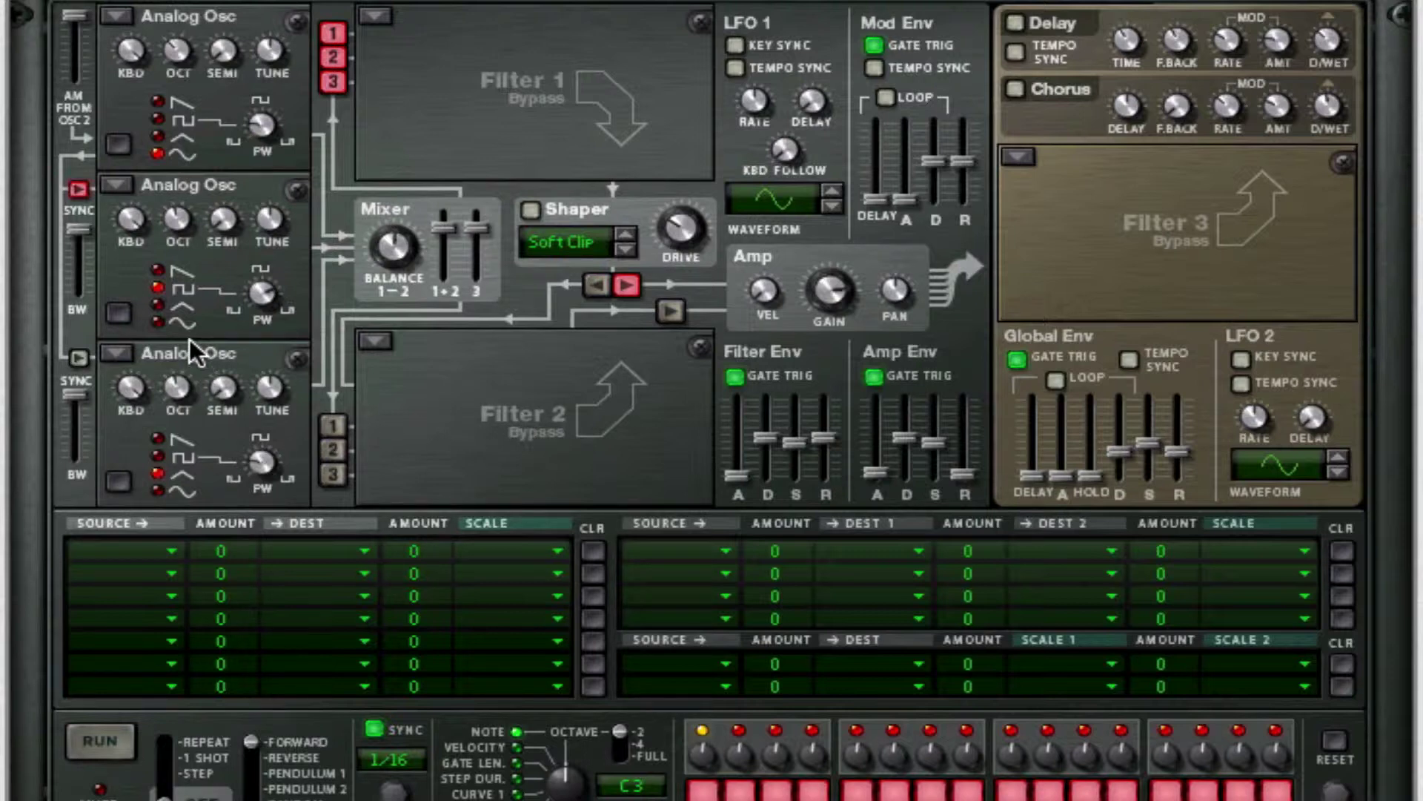
click(77, 357)
click(79, 358)
- Raise the decay and sustain of Thor's Amp Env to maximum
mouse_move(234, 367)
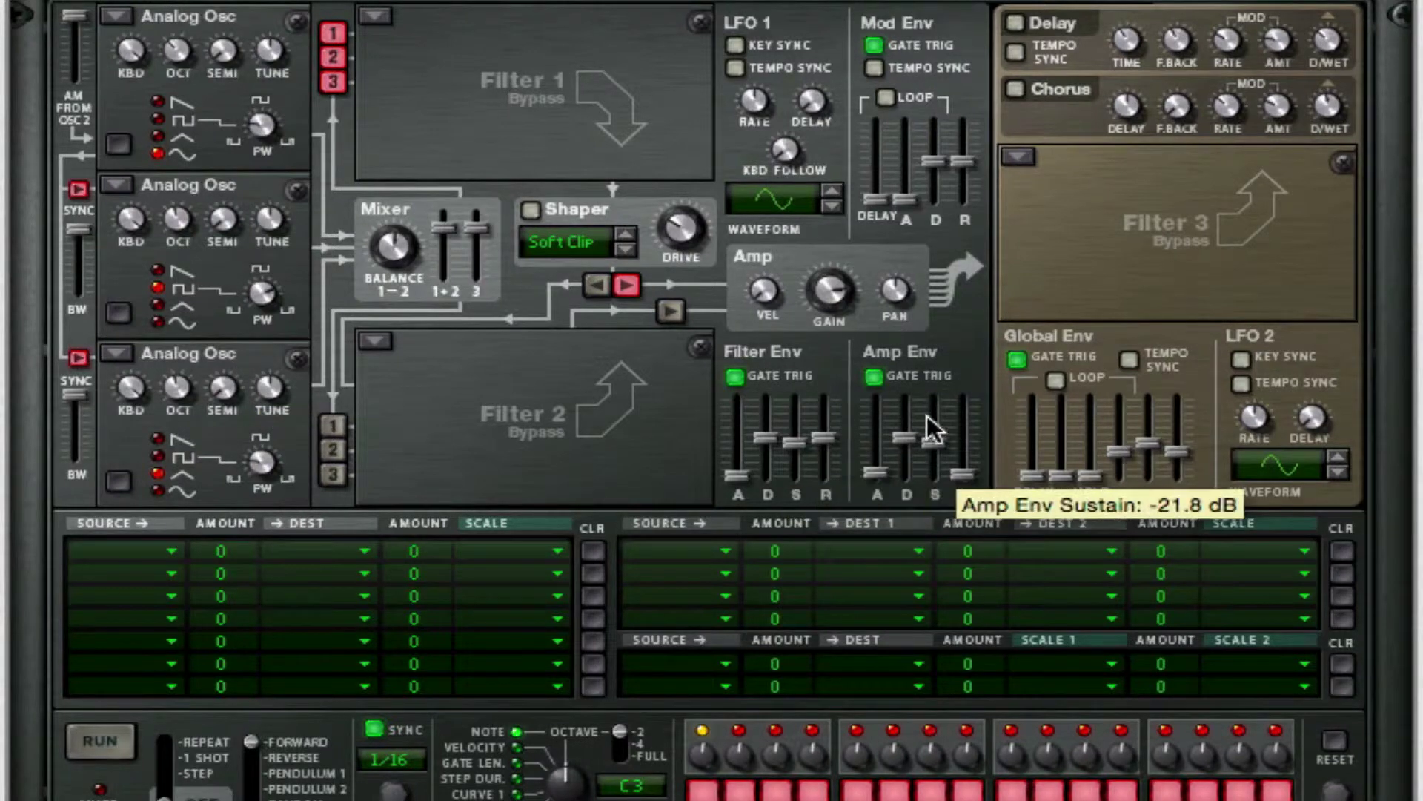
drag(910, 425, 911, 379)
drag(937, 453, 936, 217)
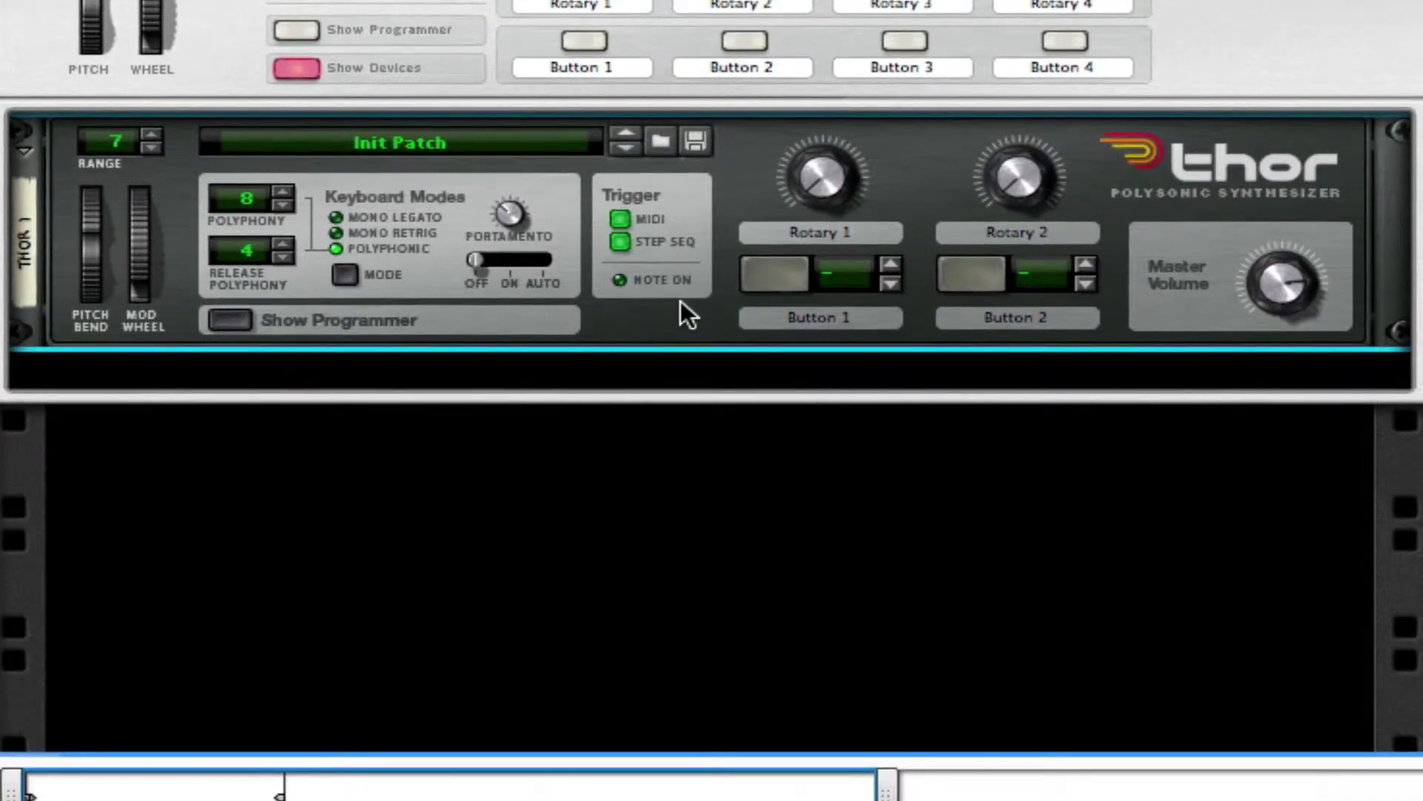
- Add an RV7000 Advanced Reverb below Thor inside the Combinator
right_click(681, 388)
mouse_move(1021, 625)
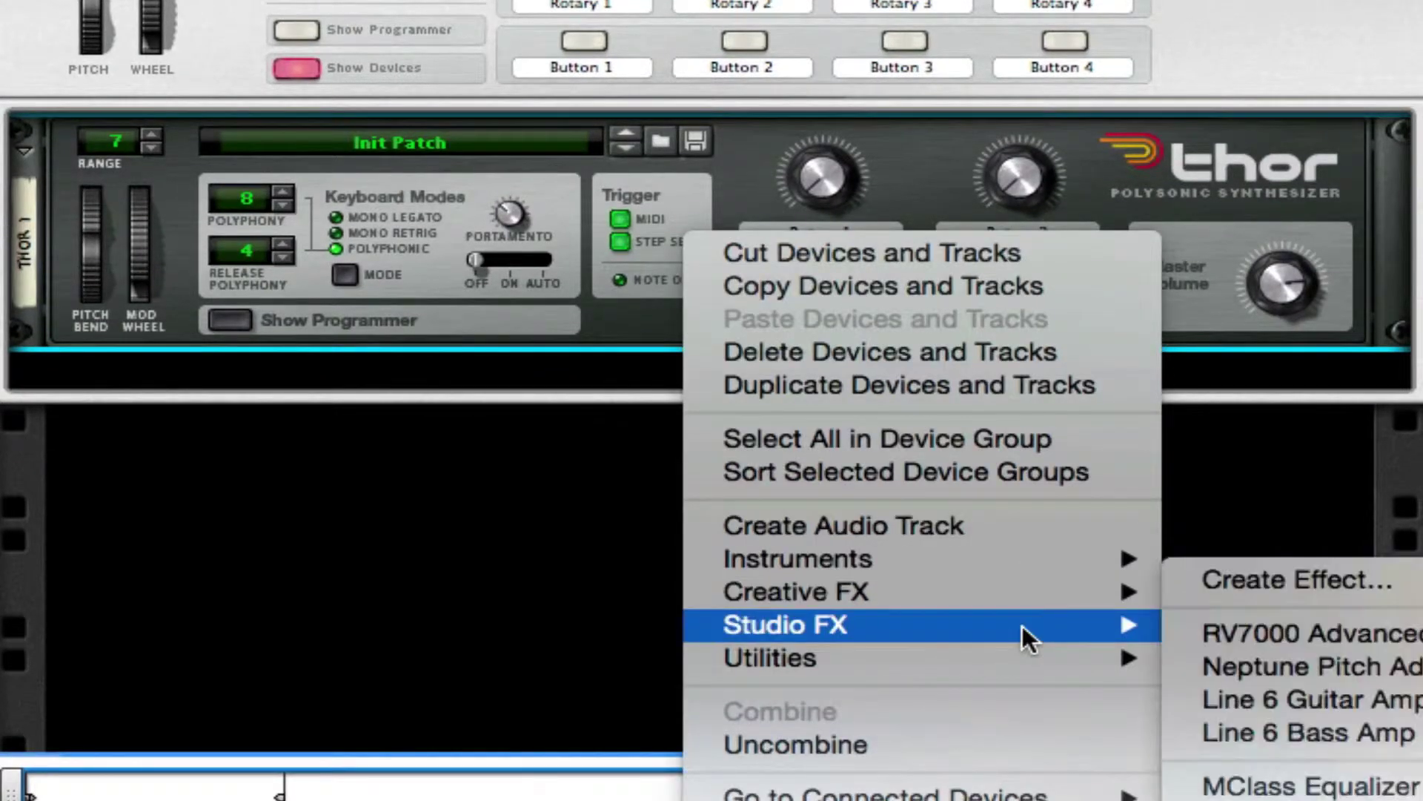
click(1217, 637)
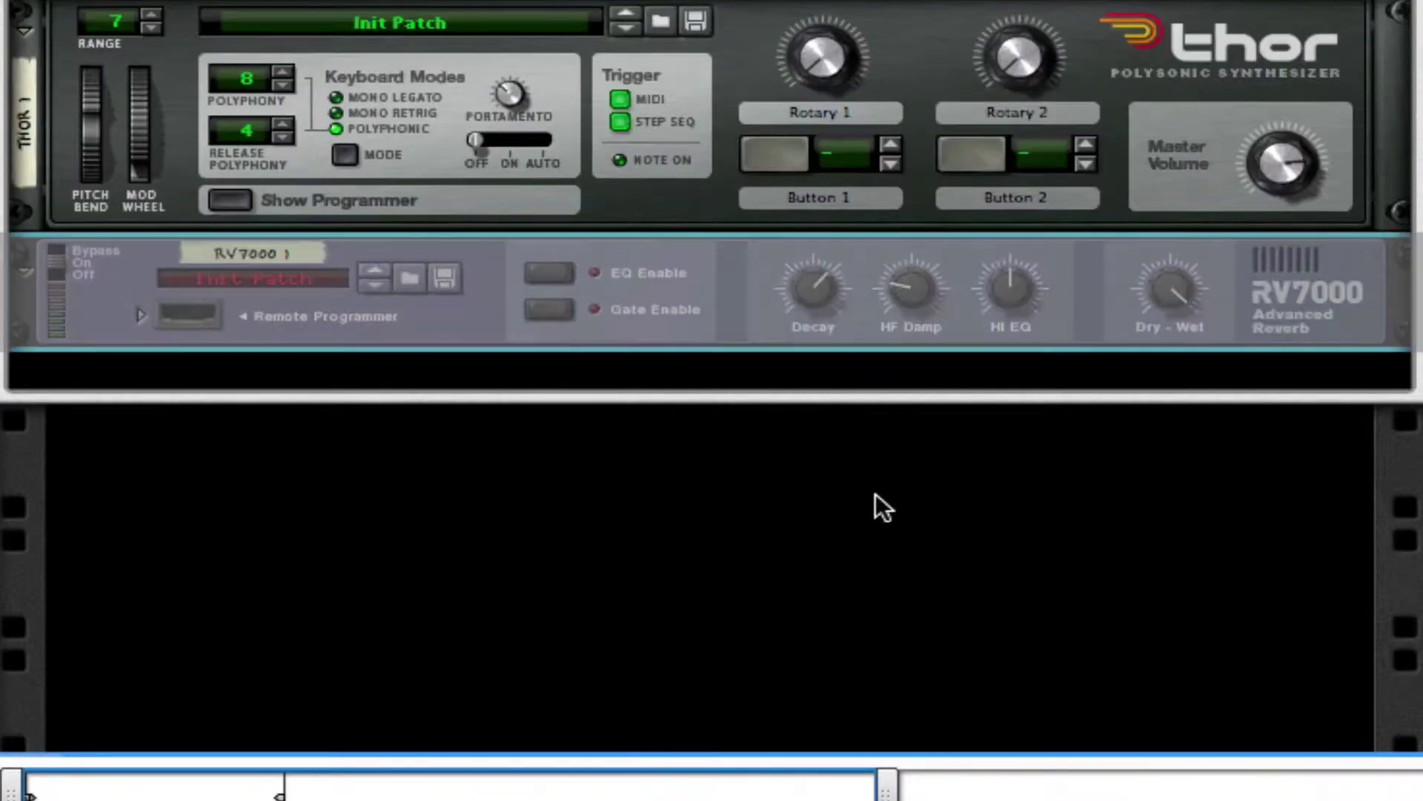
- Load the "ALL The Met.rv7" patch from the RV7000 Patches folder into the reverb
click(410, 279)
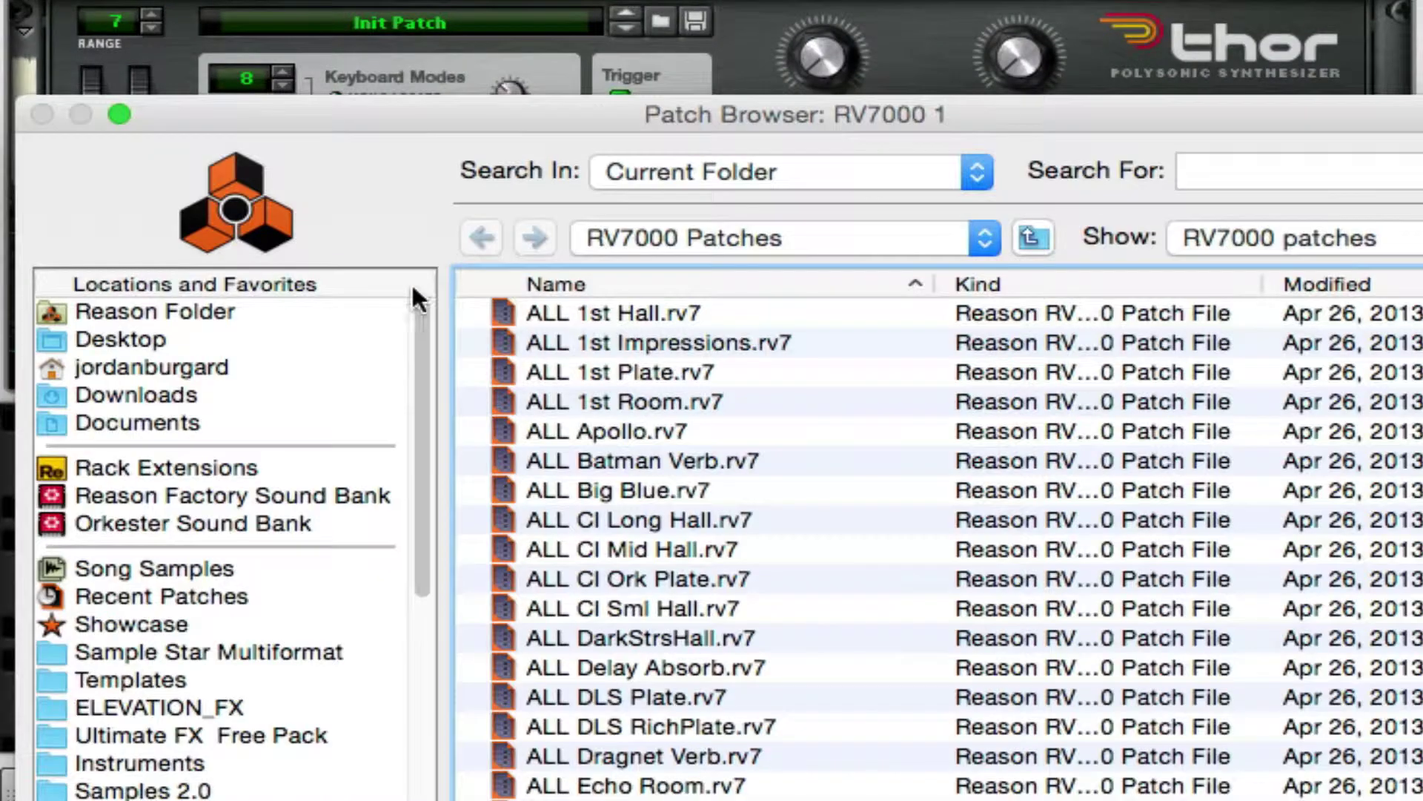
scroll(657, 627, down, 10)
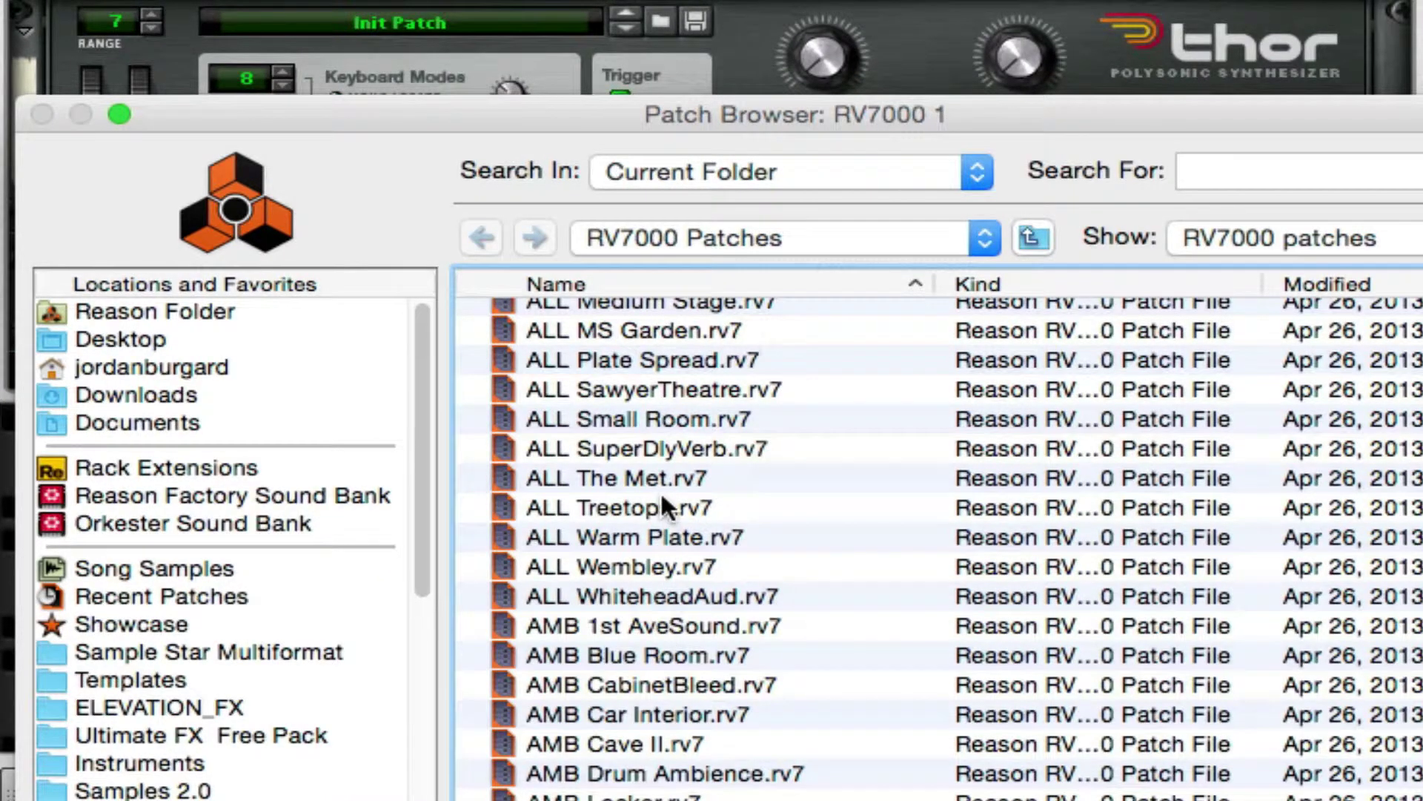
click(661, 489)
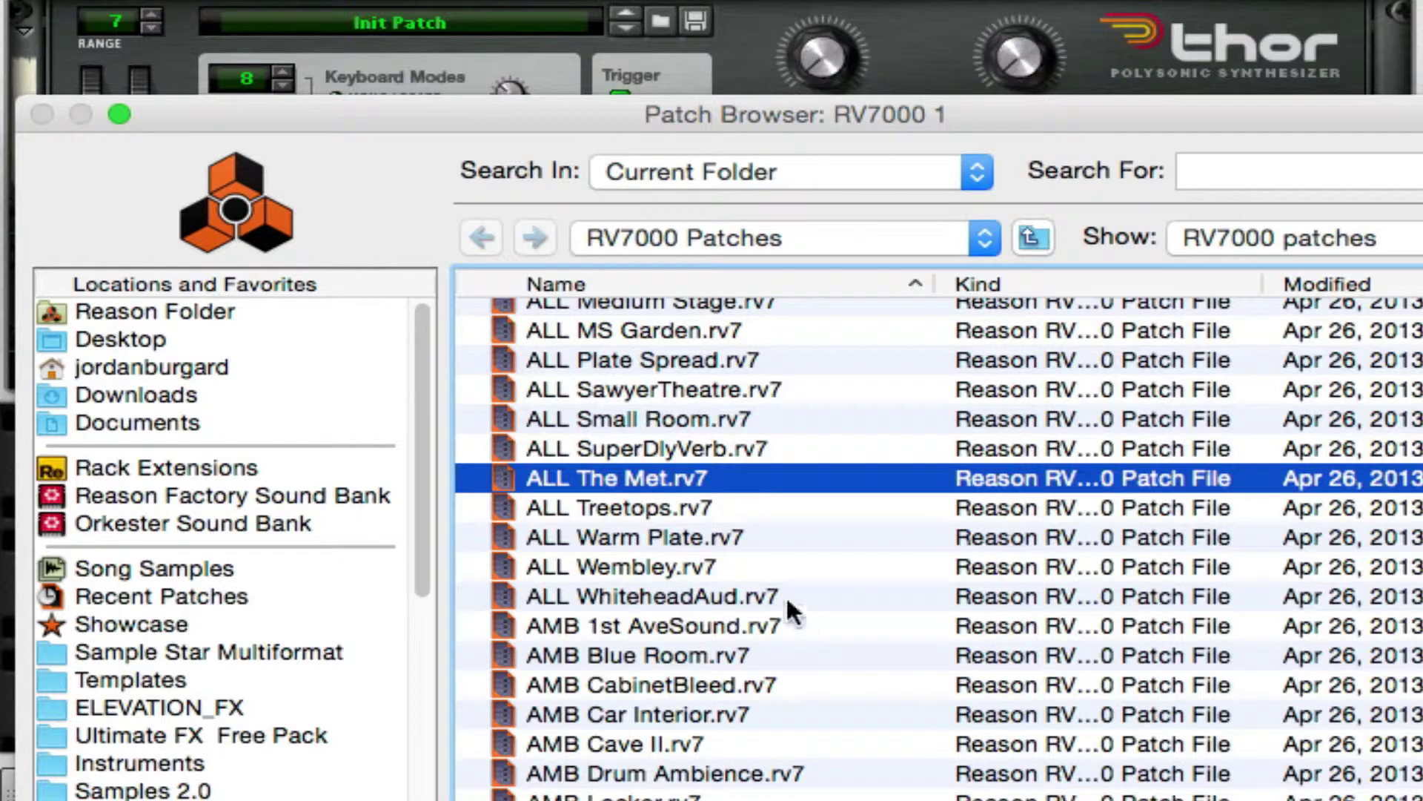
key(Return)
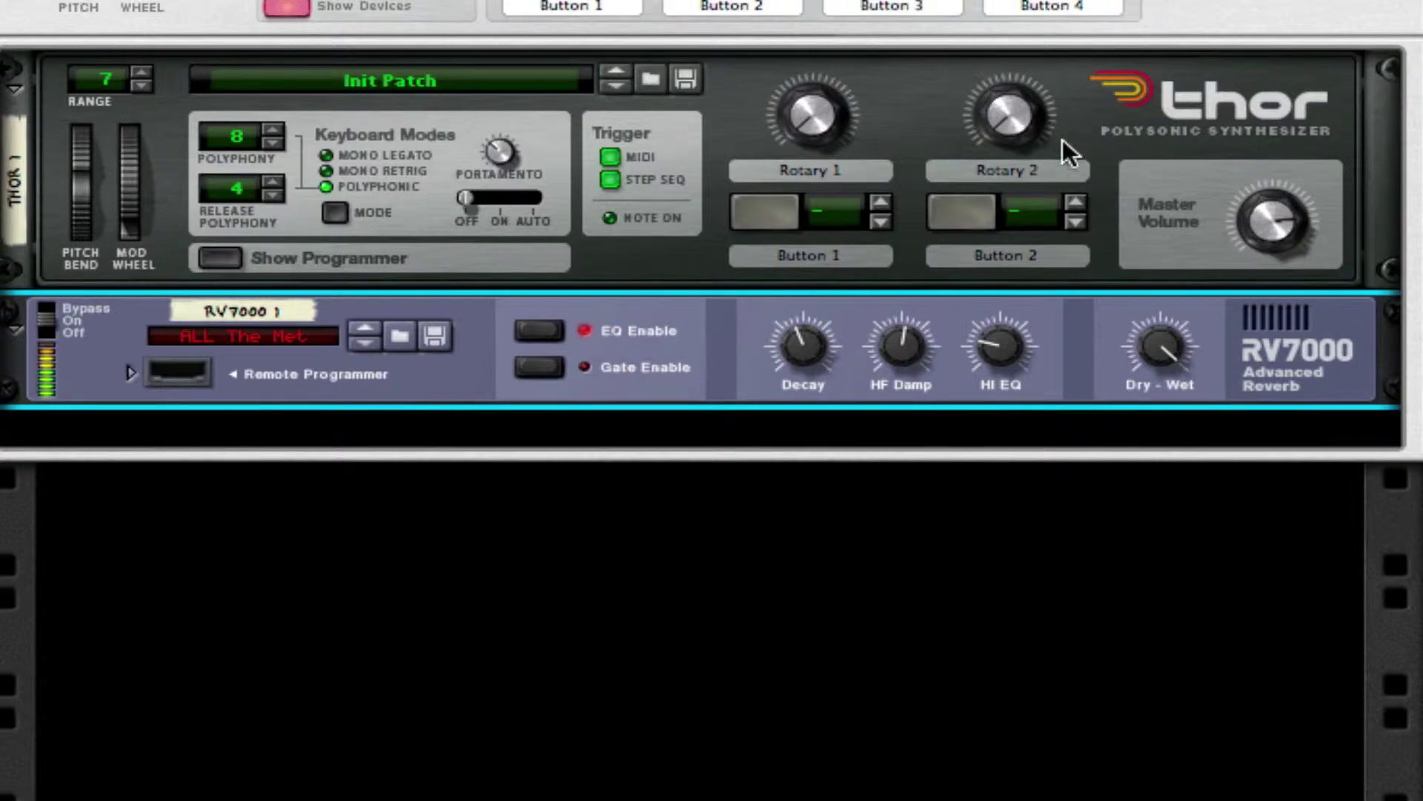
- Lower the RV7000's dry/wet mix and decay, and add a Line 6 Bass Amp below the reverb
drag(1180, 357, 1190, 741)
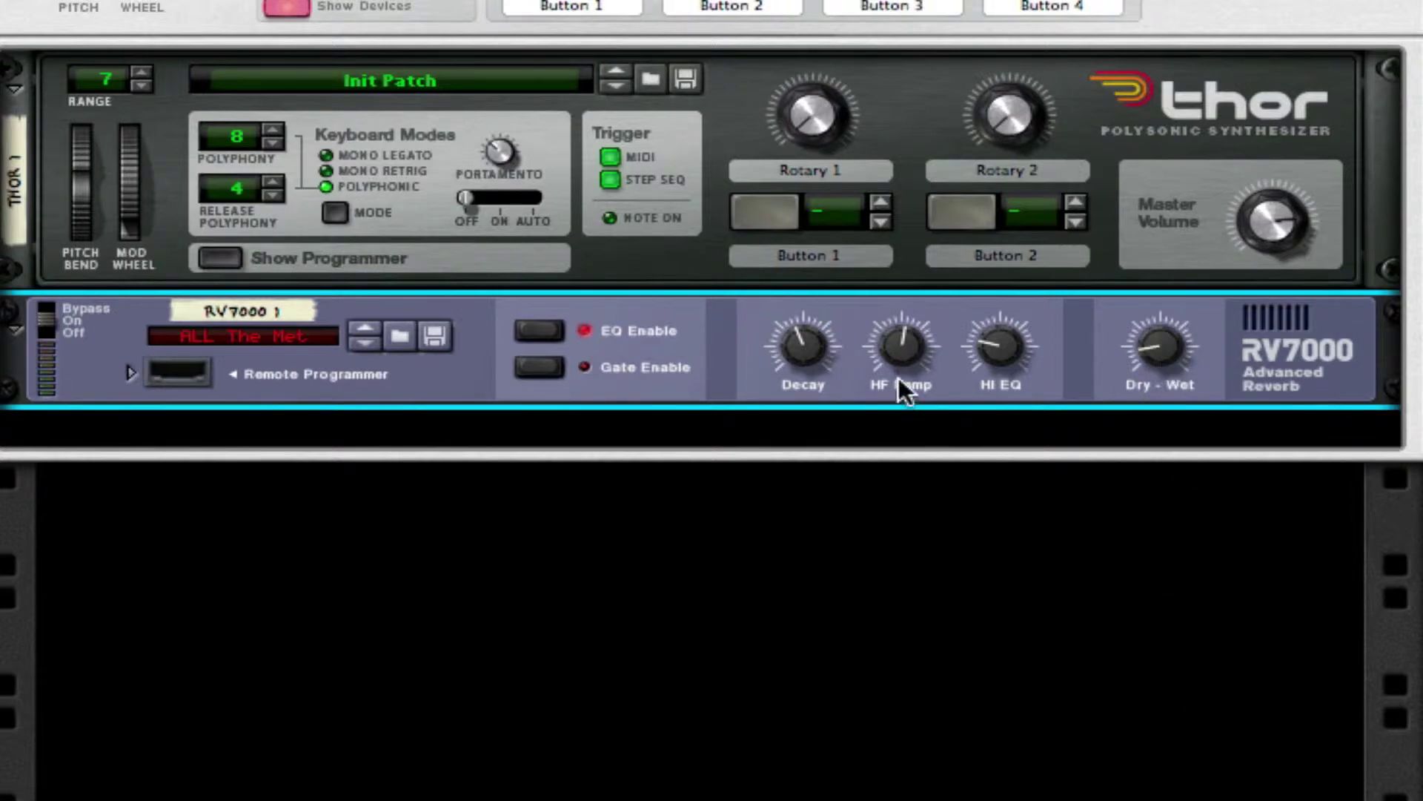
drag(781, 358, 783, 475)
right_click(1238, 367)
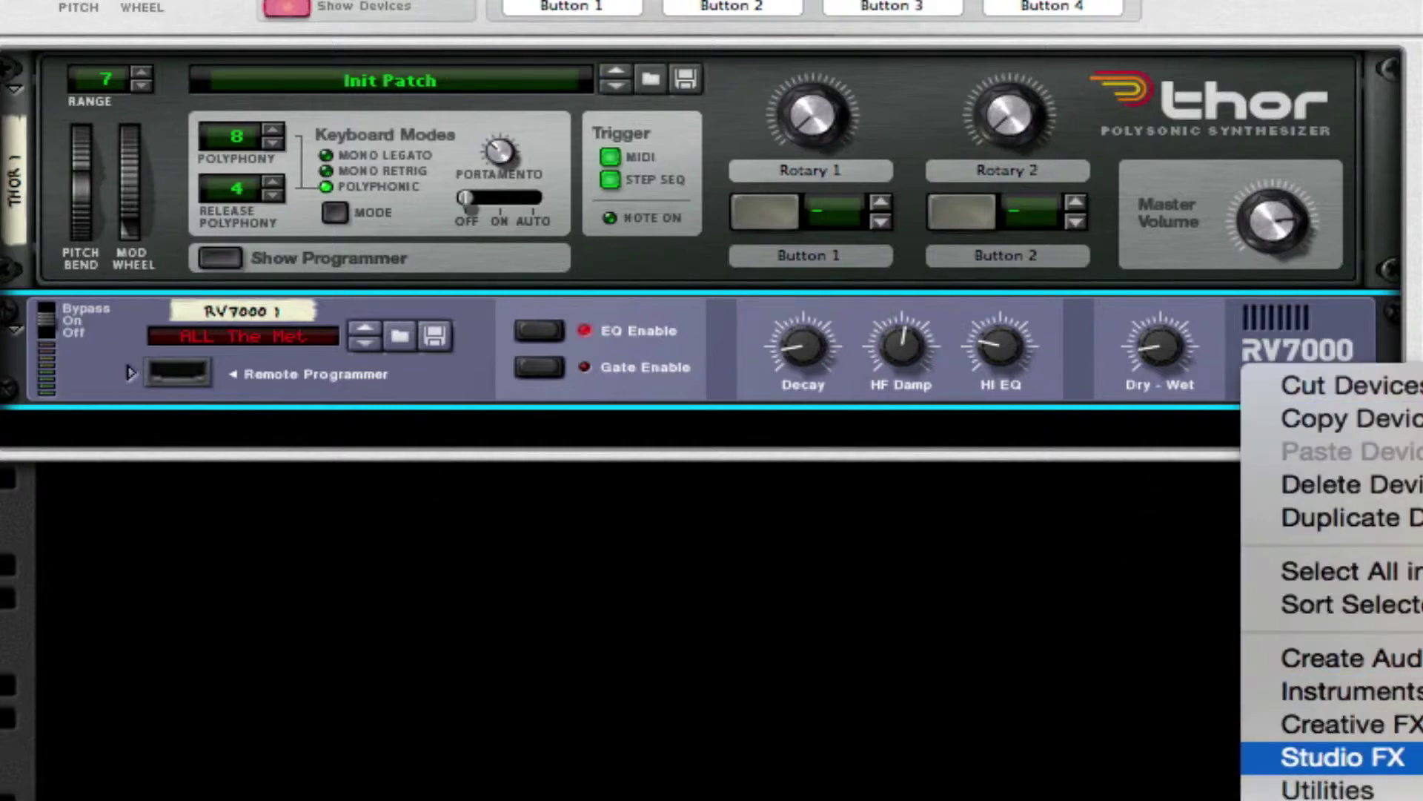
click(1422, 757)
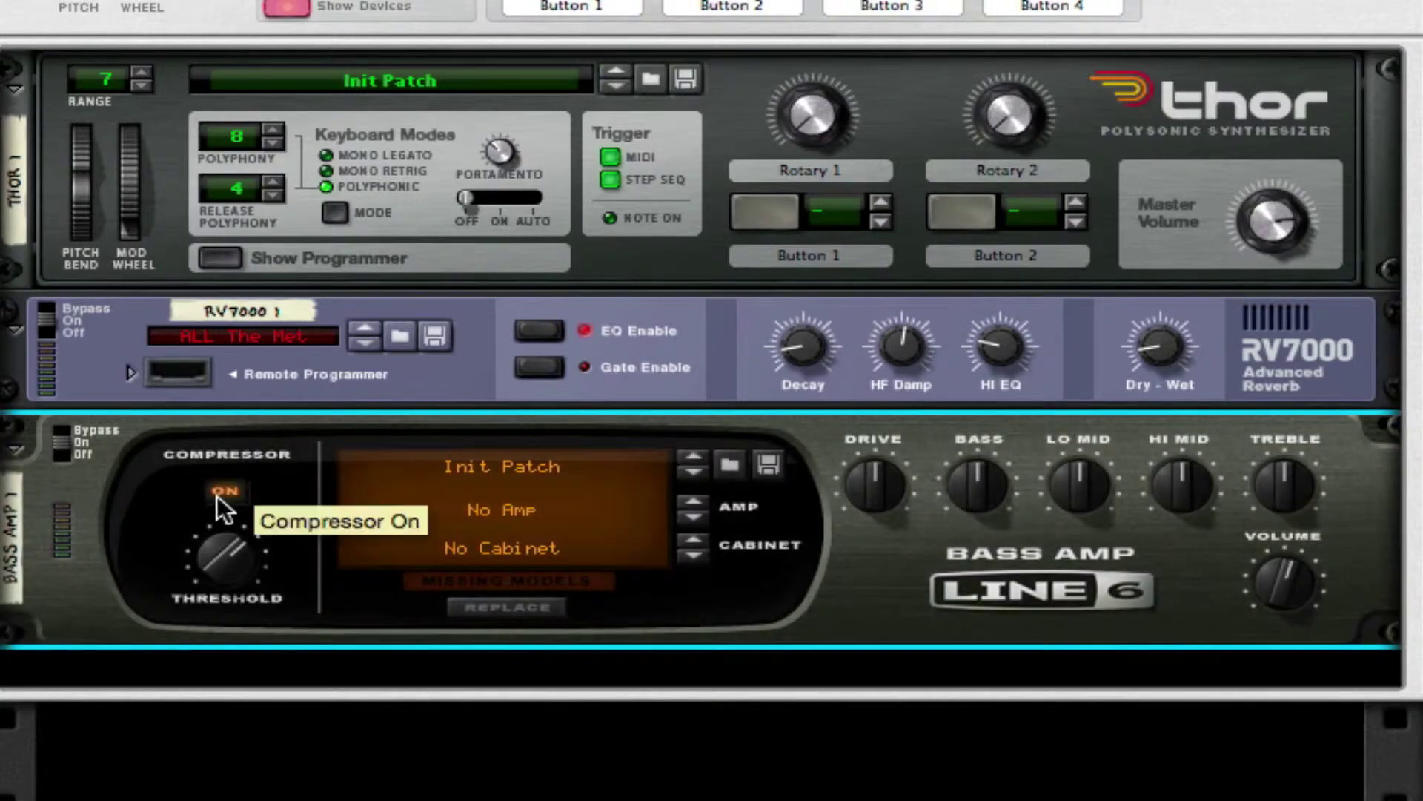
right_click(1110, 574)
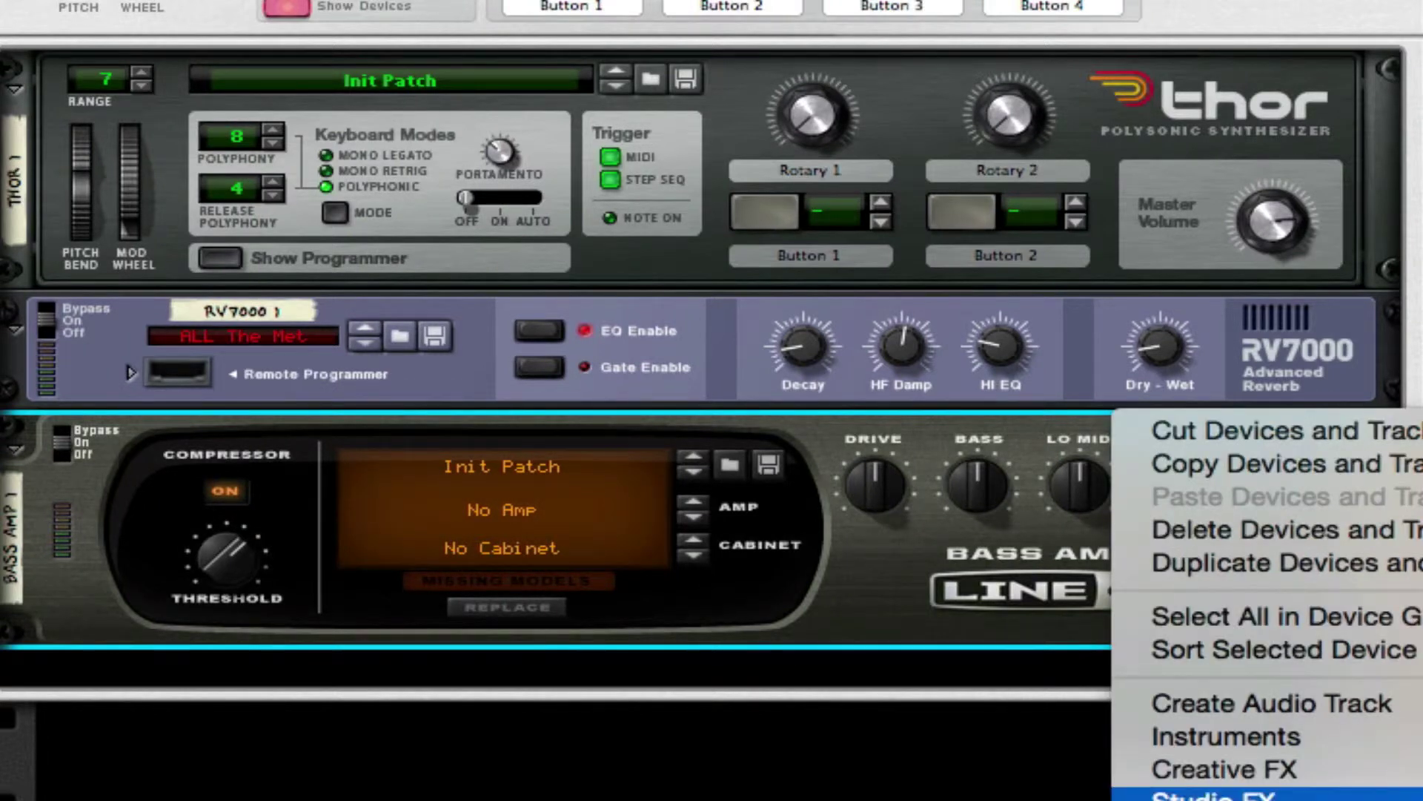
click(636, 613)
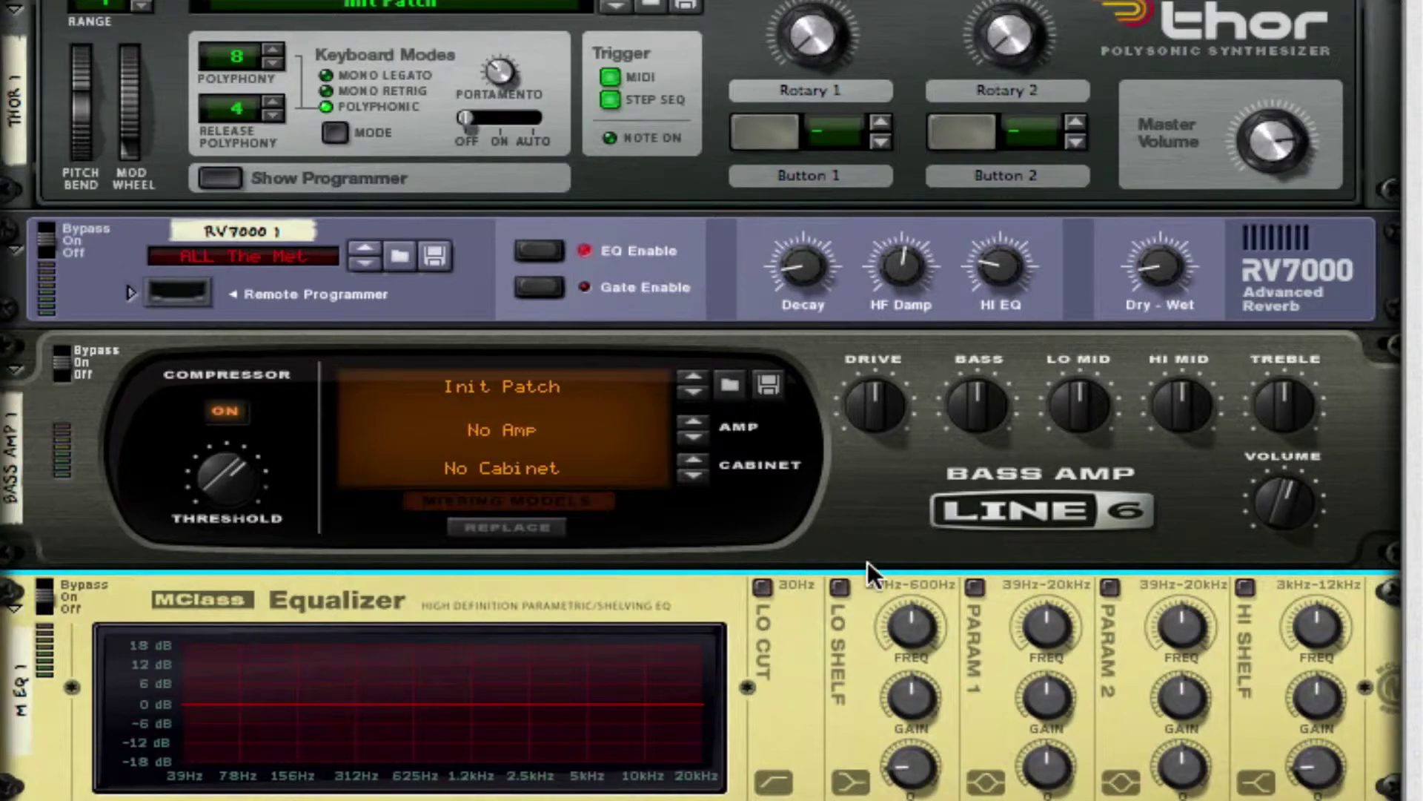
key(super+z)
right_click(949, 549)
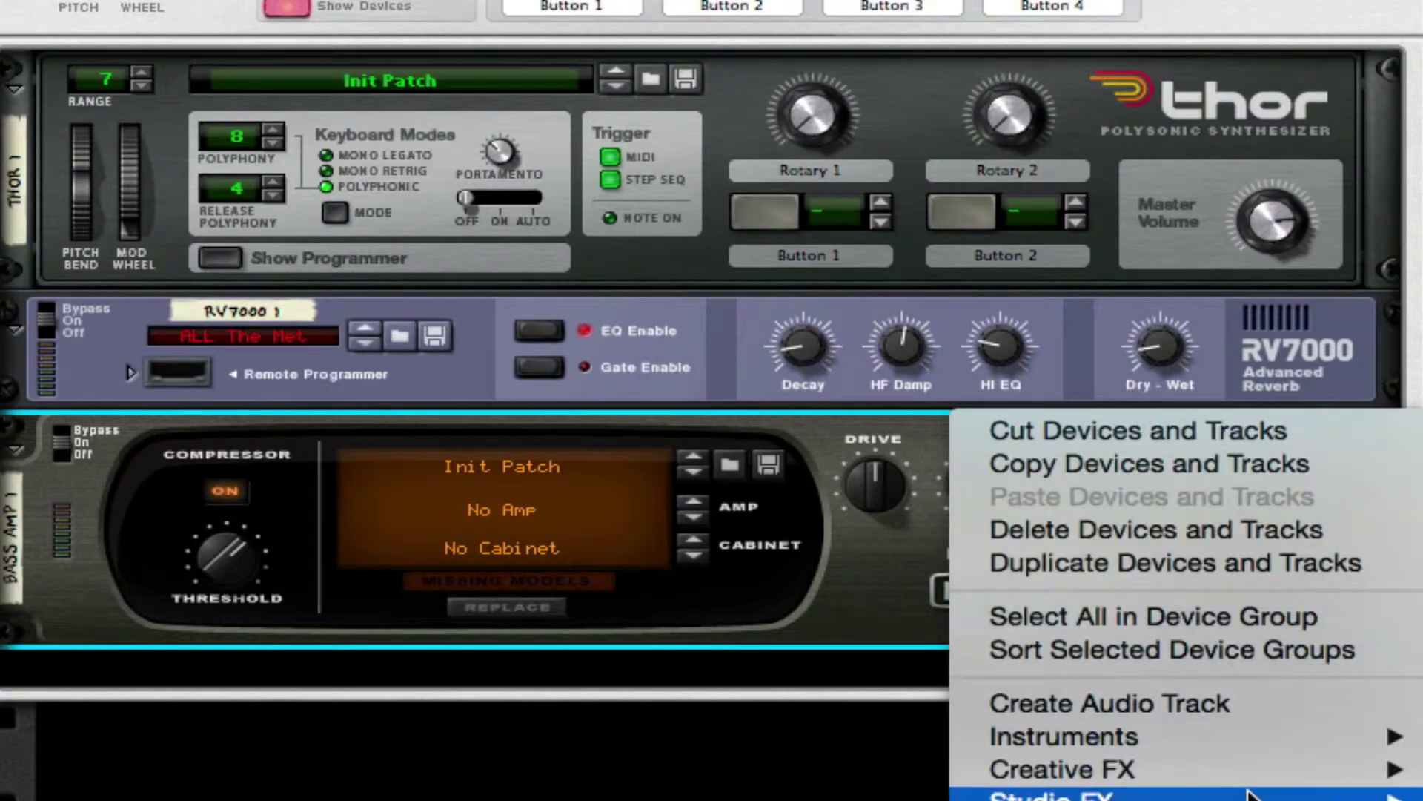
click(1416, 797)
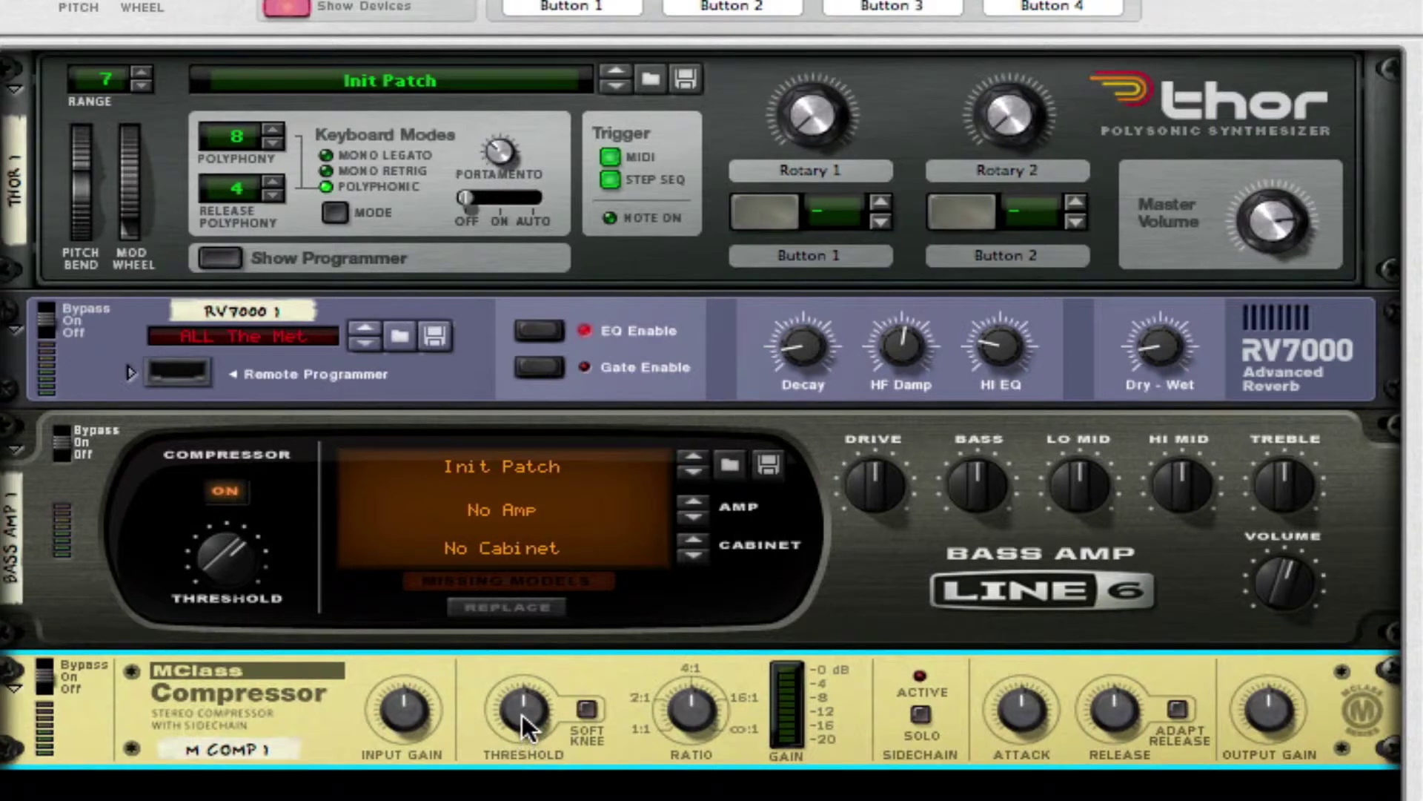
drag(522, 714, 509, 762)
drag(397, 719, 408, 708)
key(Delete)
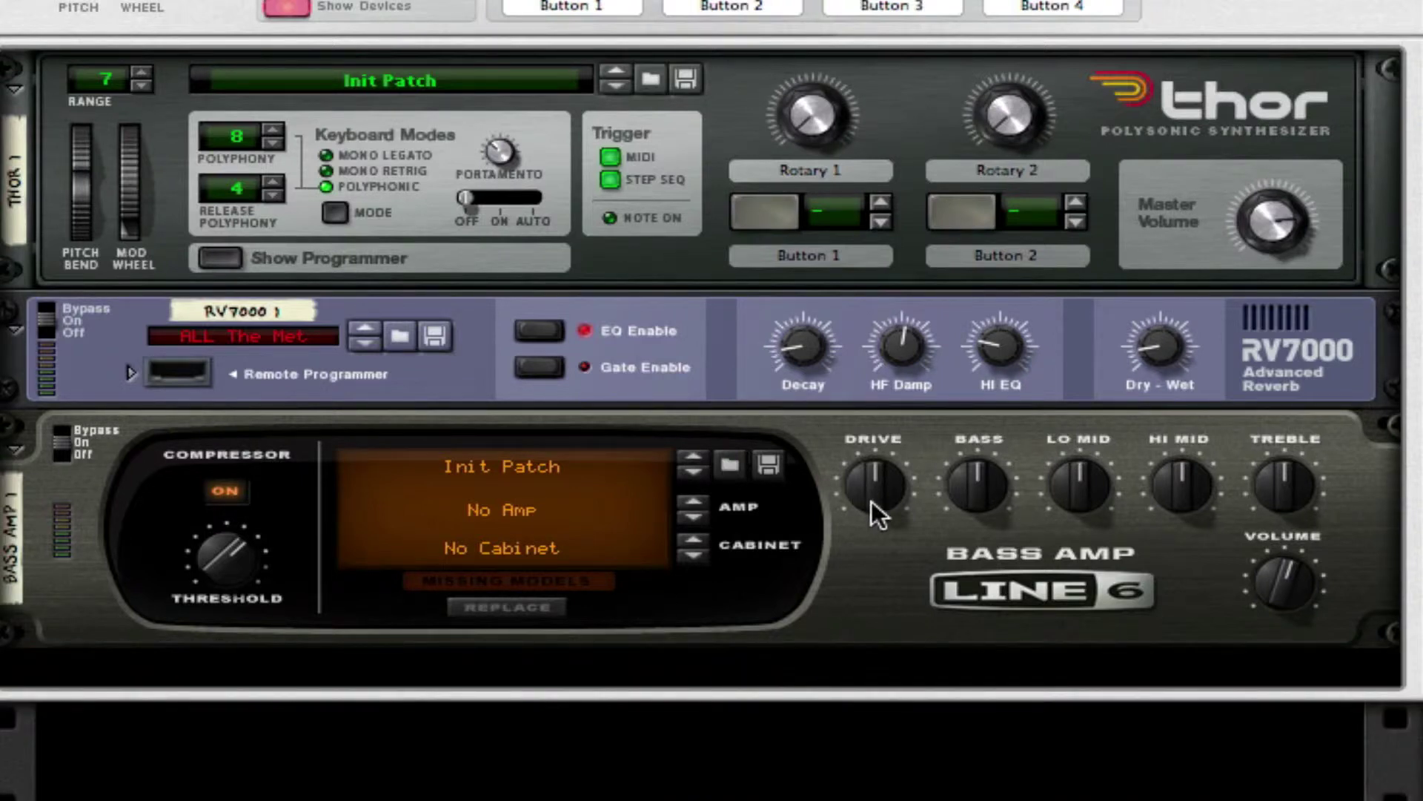
- Add an MClass Equalizer below the bass amp and enable Param 1 with a full gain cut just above 156 Hz
right_click(865, 586)
mouse_move(1168, 795)
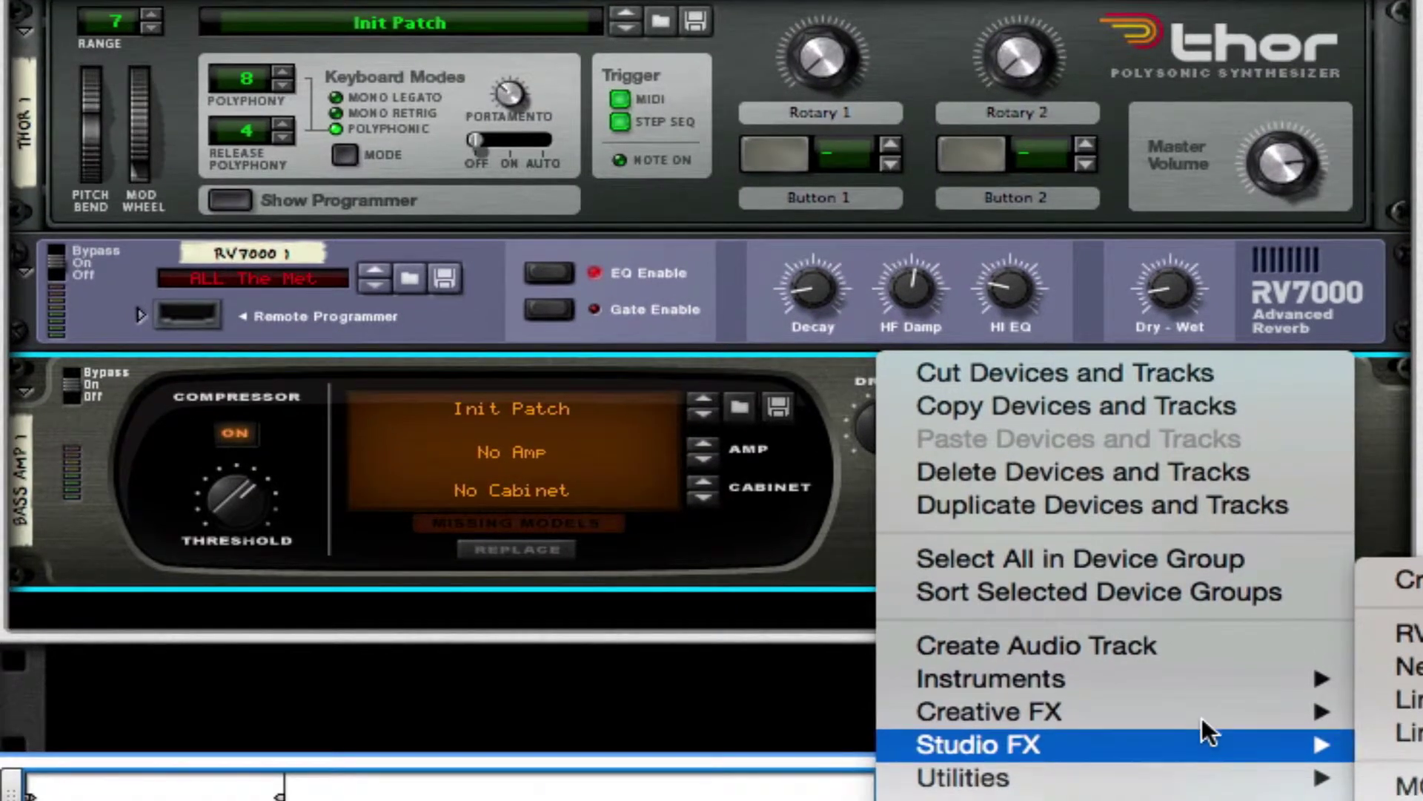
mouse_move(1201, 741)
click(1408, 784)
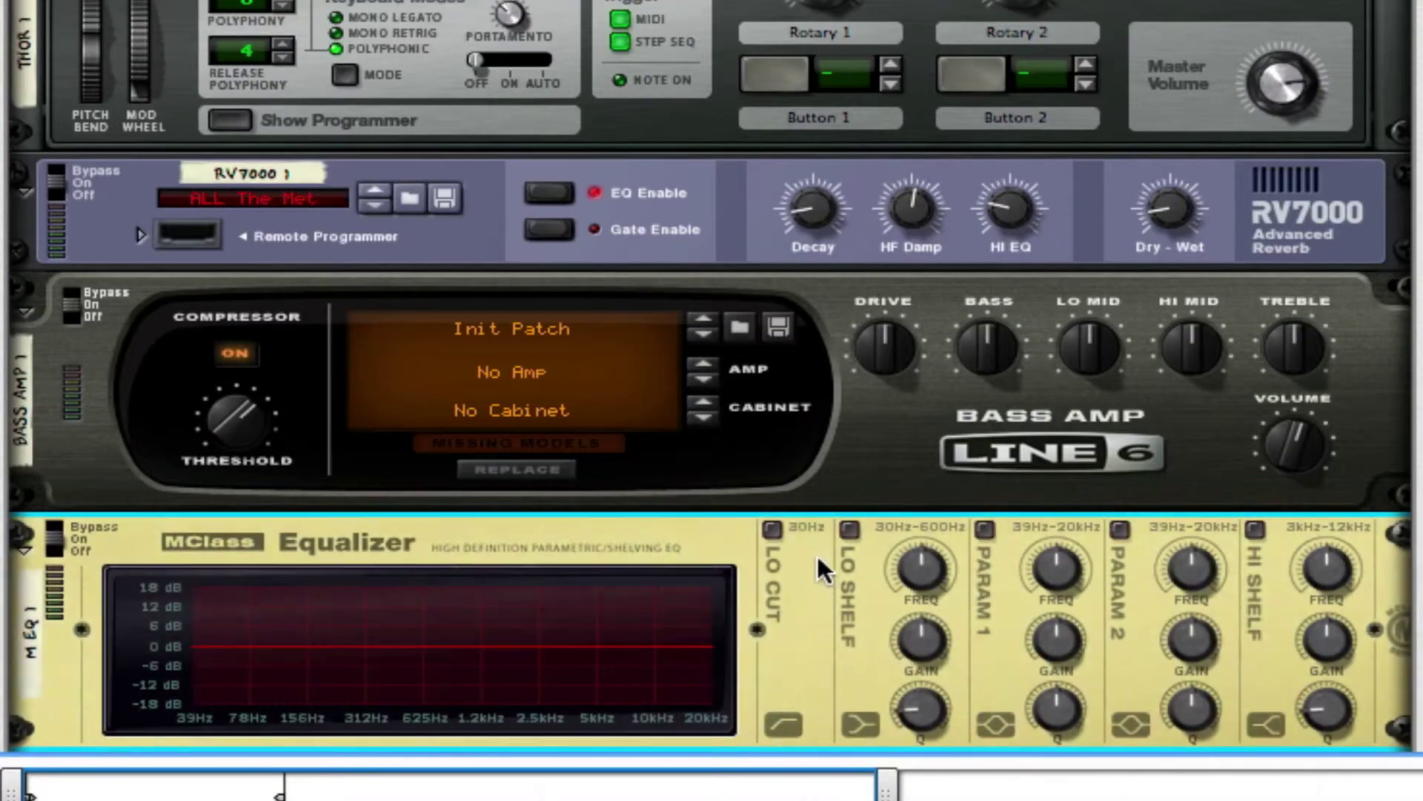
click(984, 528)
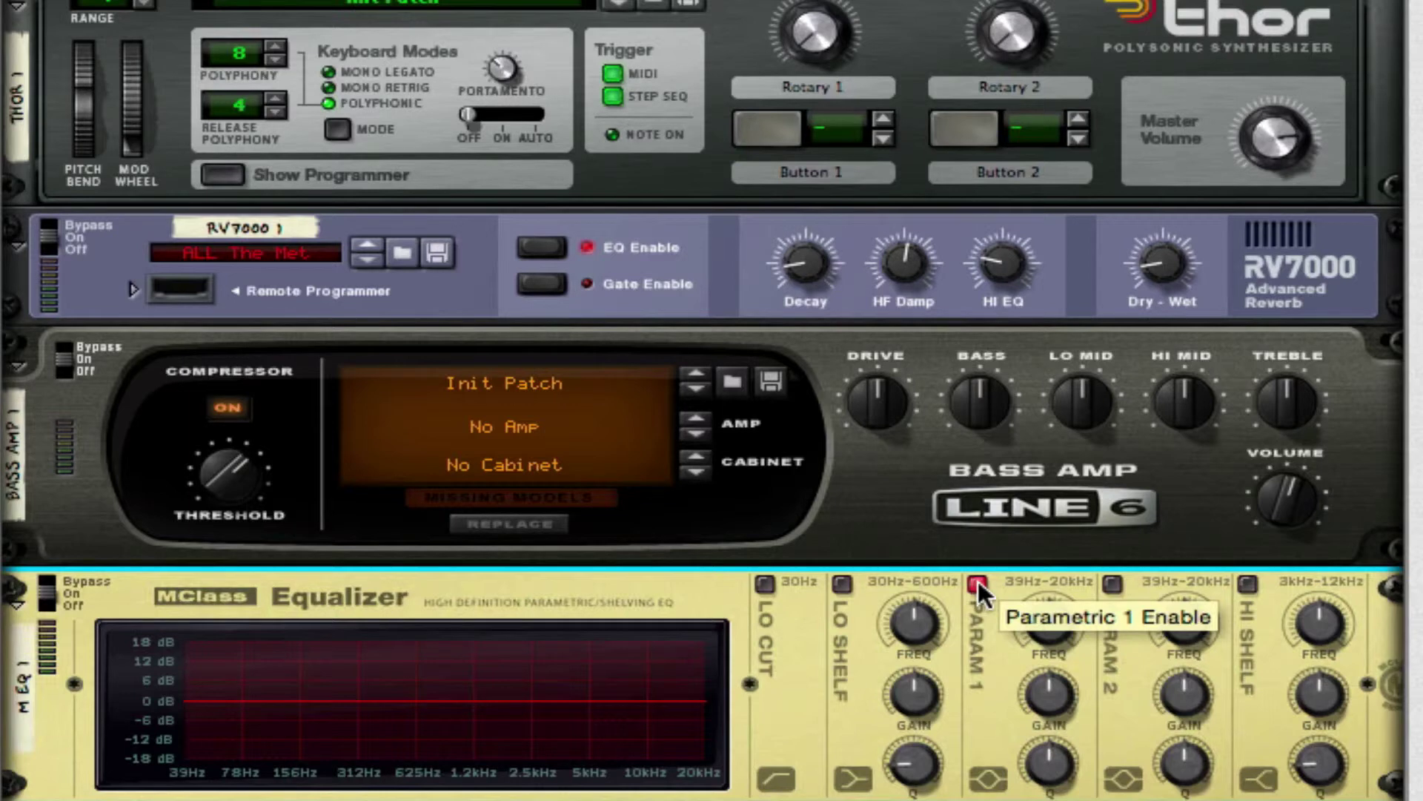
drag(1049, 634, 1057, 741)
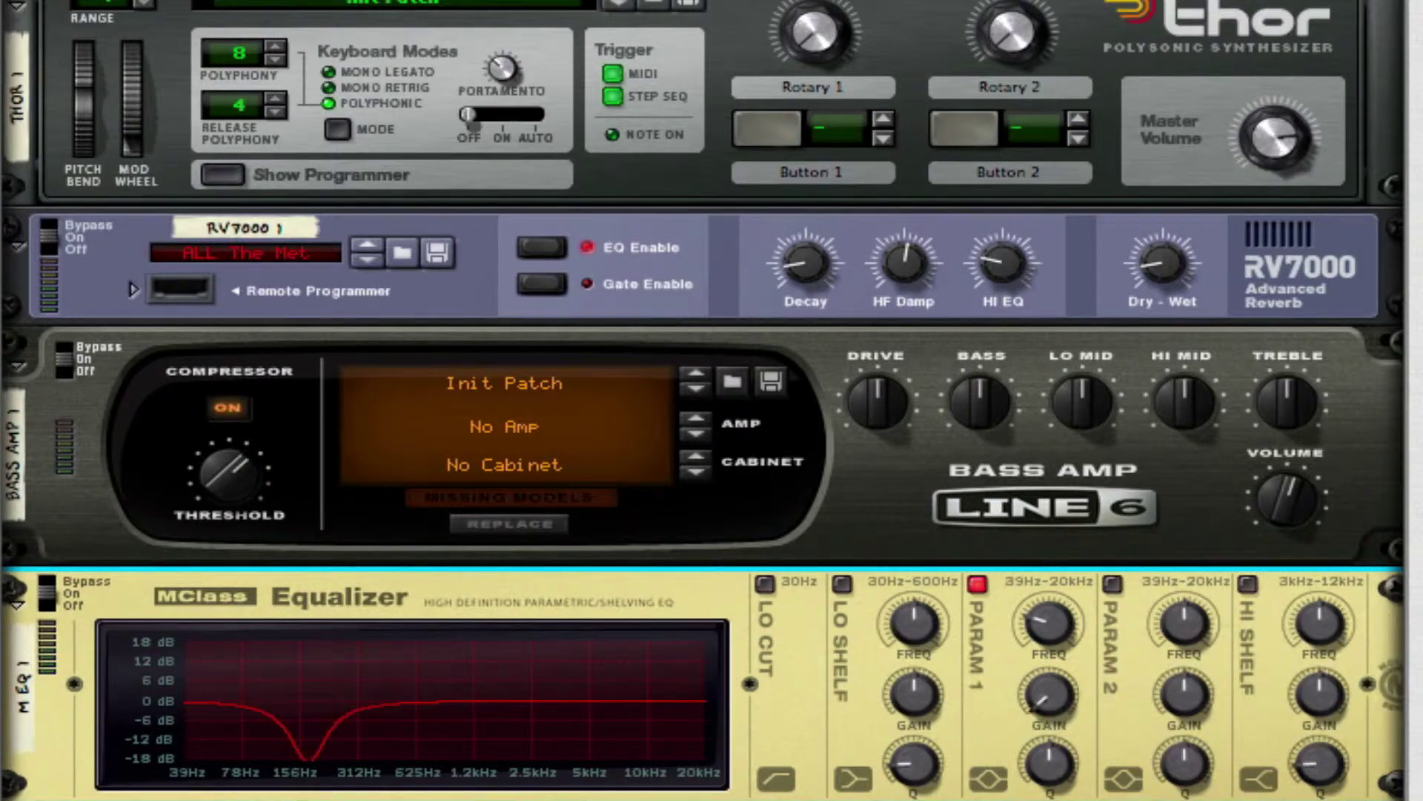
- Enable the equalizer's Param 2 and set a narrow full gain cut near 1.2 kHz with Q at maximum
click(1112, 585)
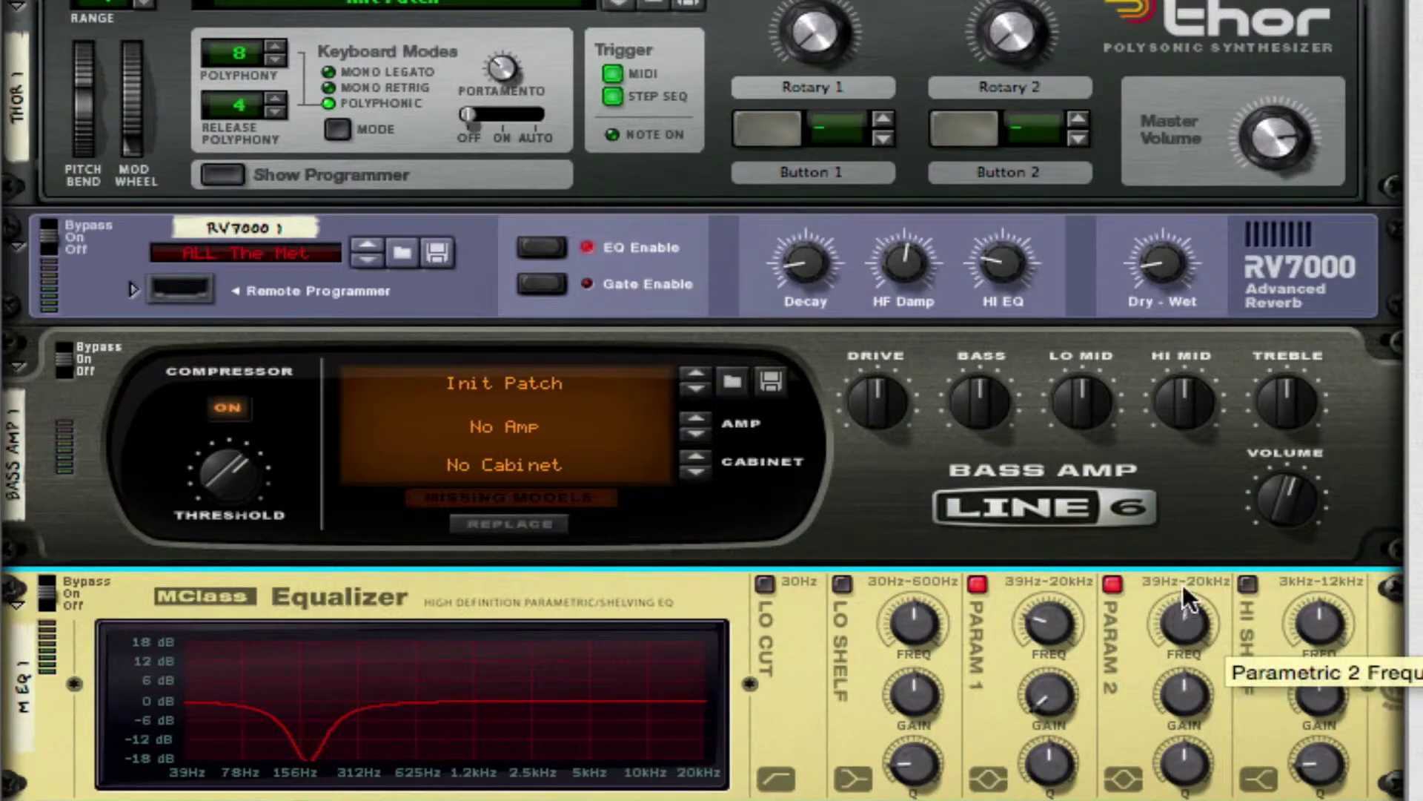
drag(1168, 685, 1186, 635)
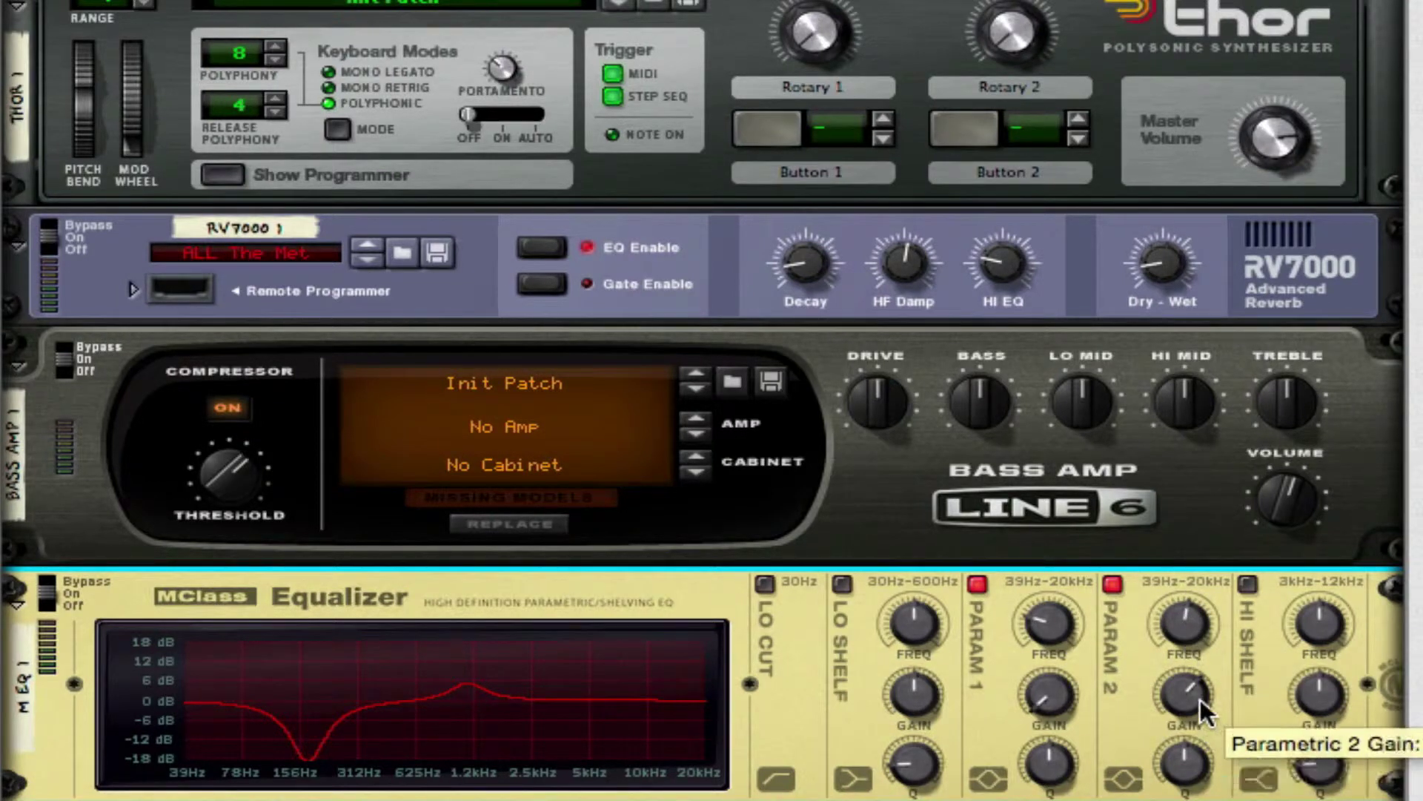
drag(1199, 700, 1182, 734)
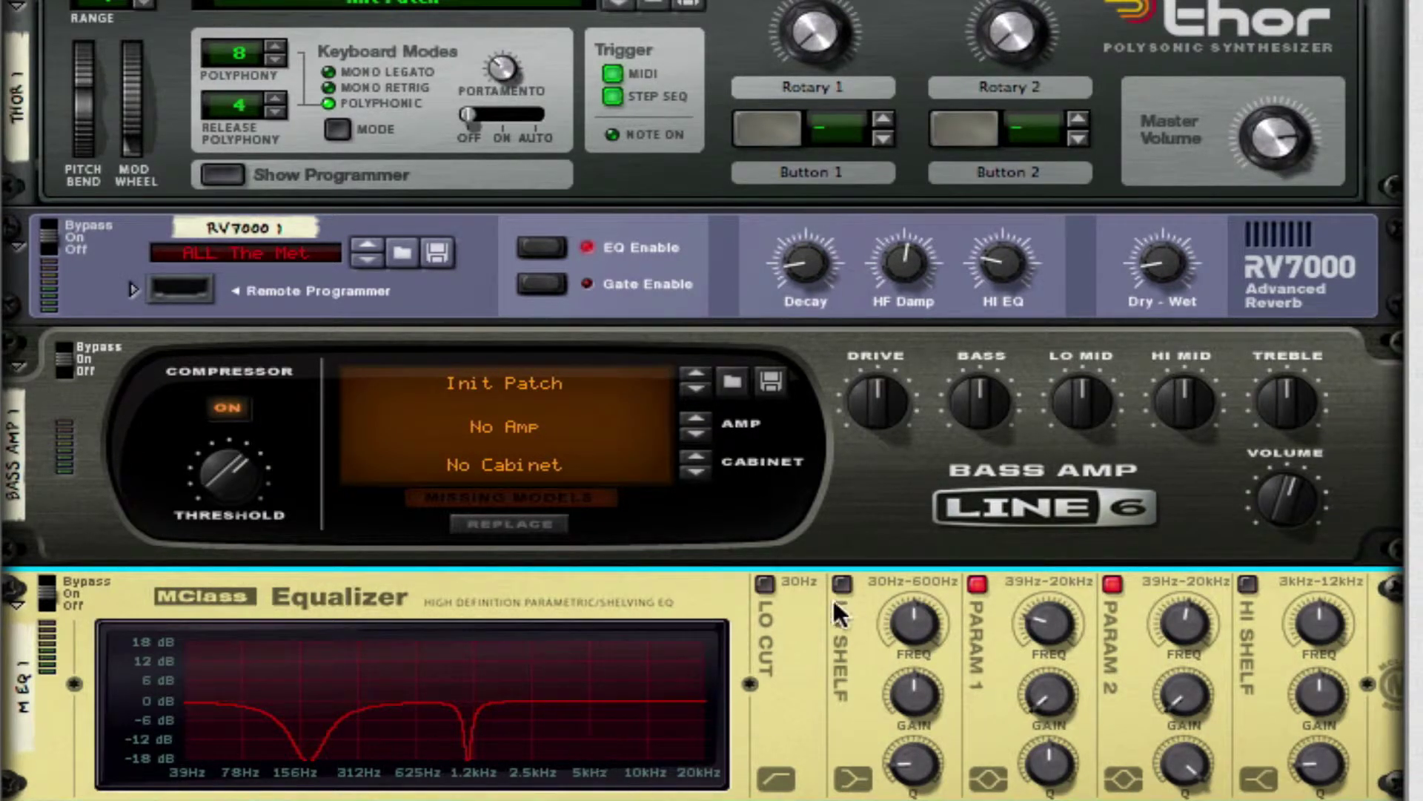
- Add a BV512 vocoder below the equalizer, set to 4 bands in Equalizer mode with shift at maximum
right_click(807, 638)
mouse_move(912, 798)
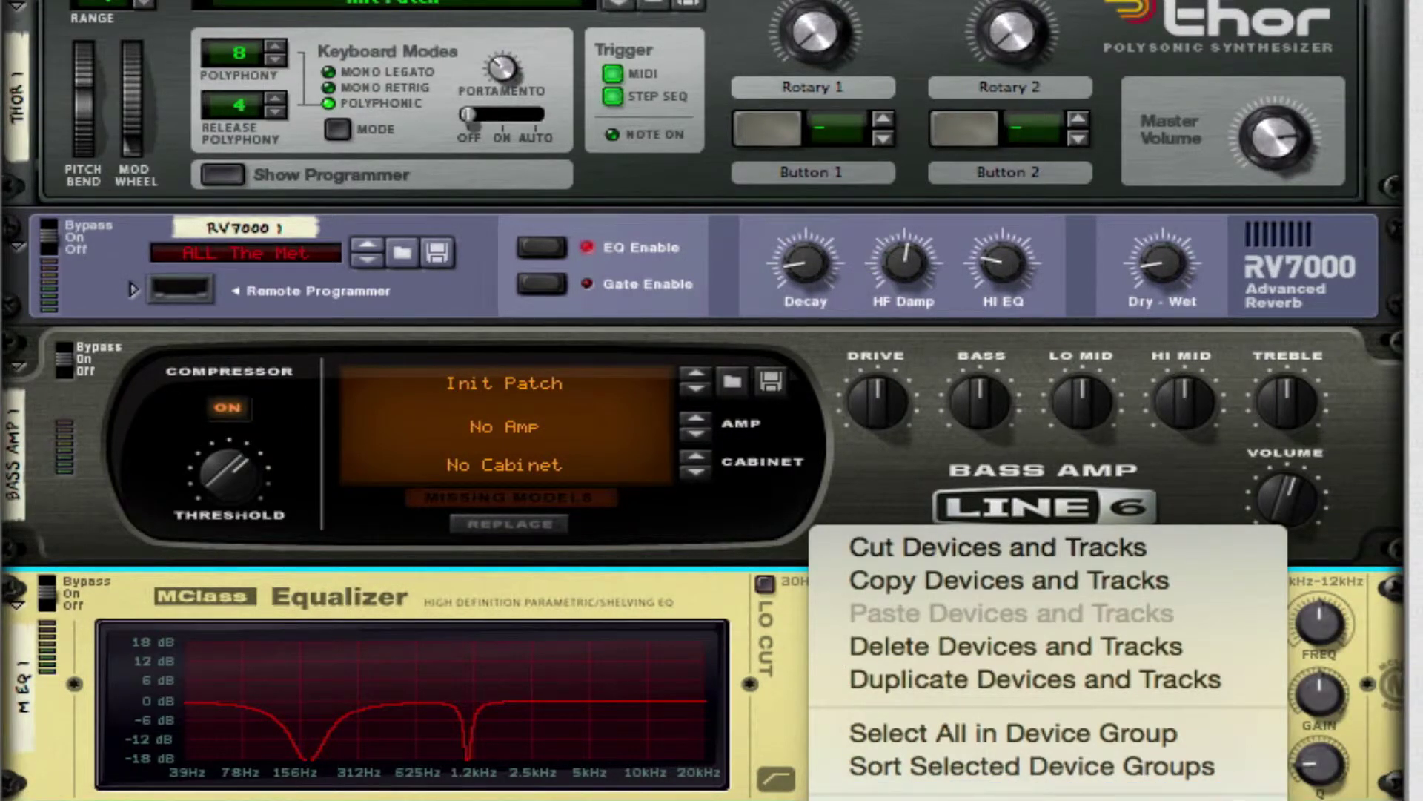
click(912, 798)
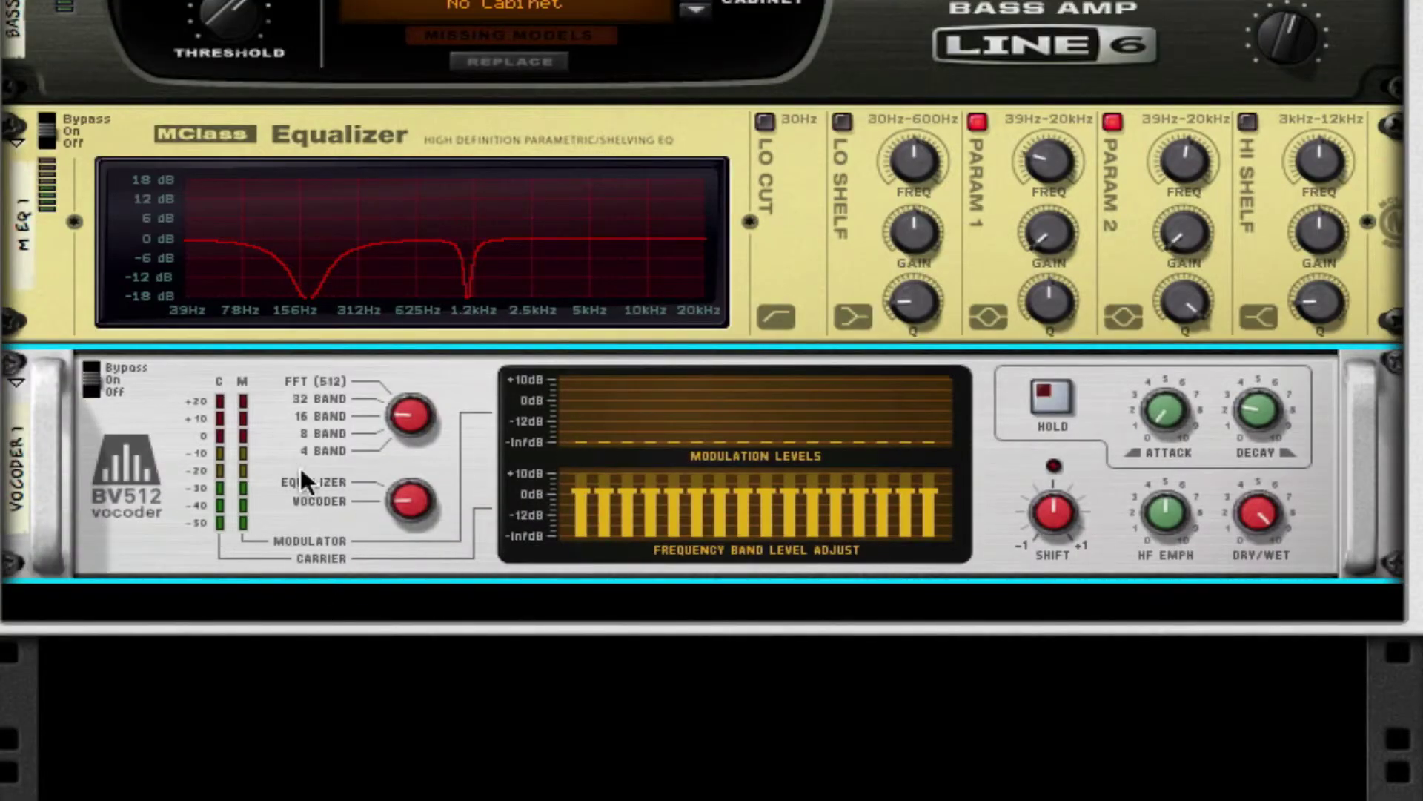
drag(420, 412, 524, 718)
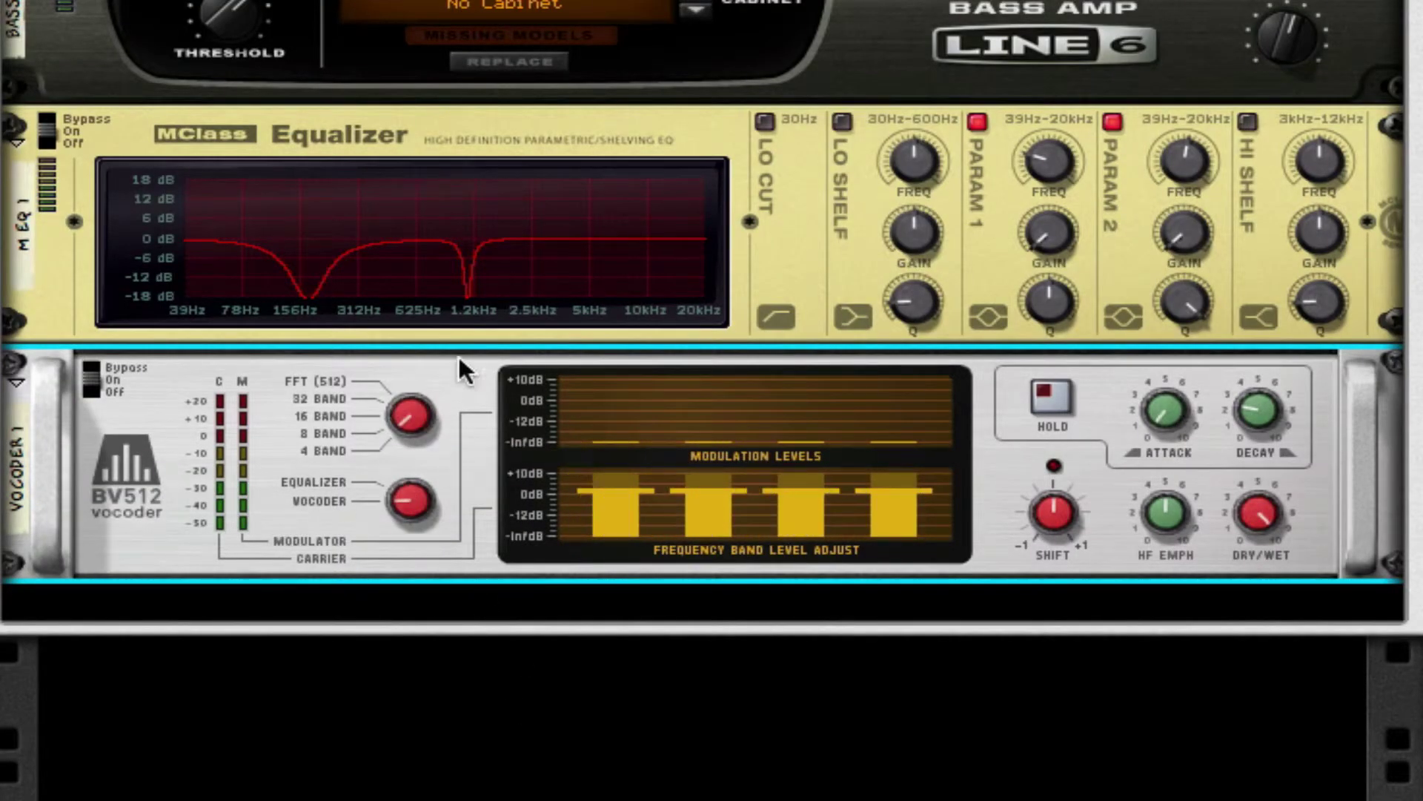
click(428, 506)
drag(1046, 509, 1085, 234)
- Add an MClass Maximizer below the vocoder with limiter off, release on Auto, and soft clip enabled at a raised amount
right_click(1184, 460)
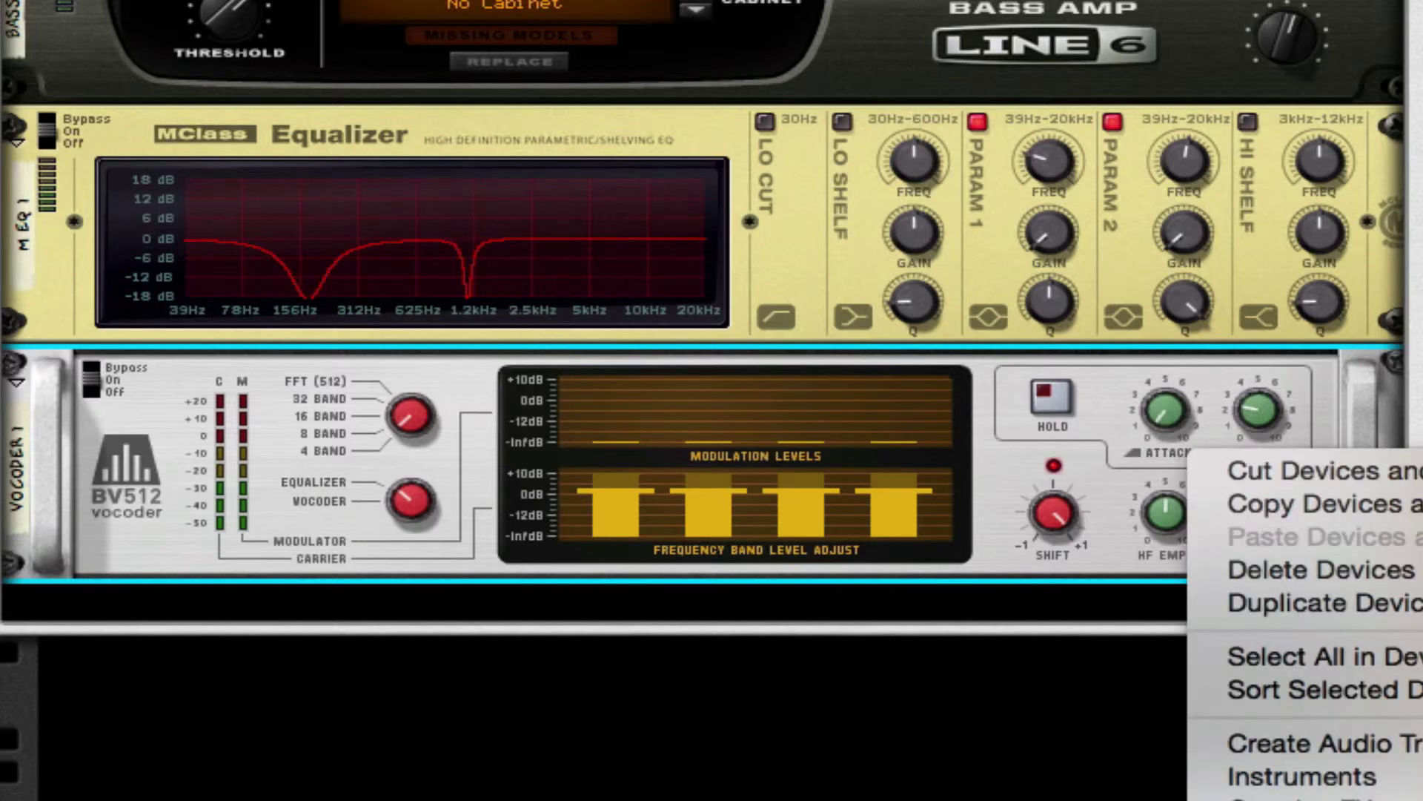
click(1394, 793)
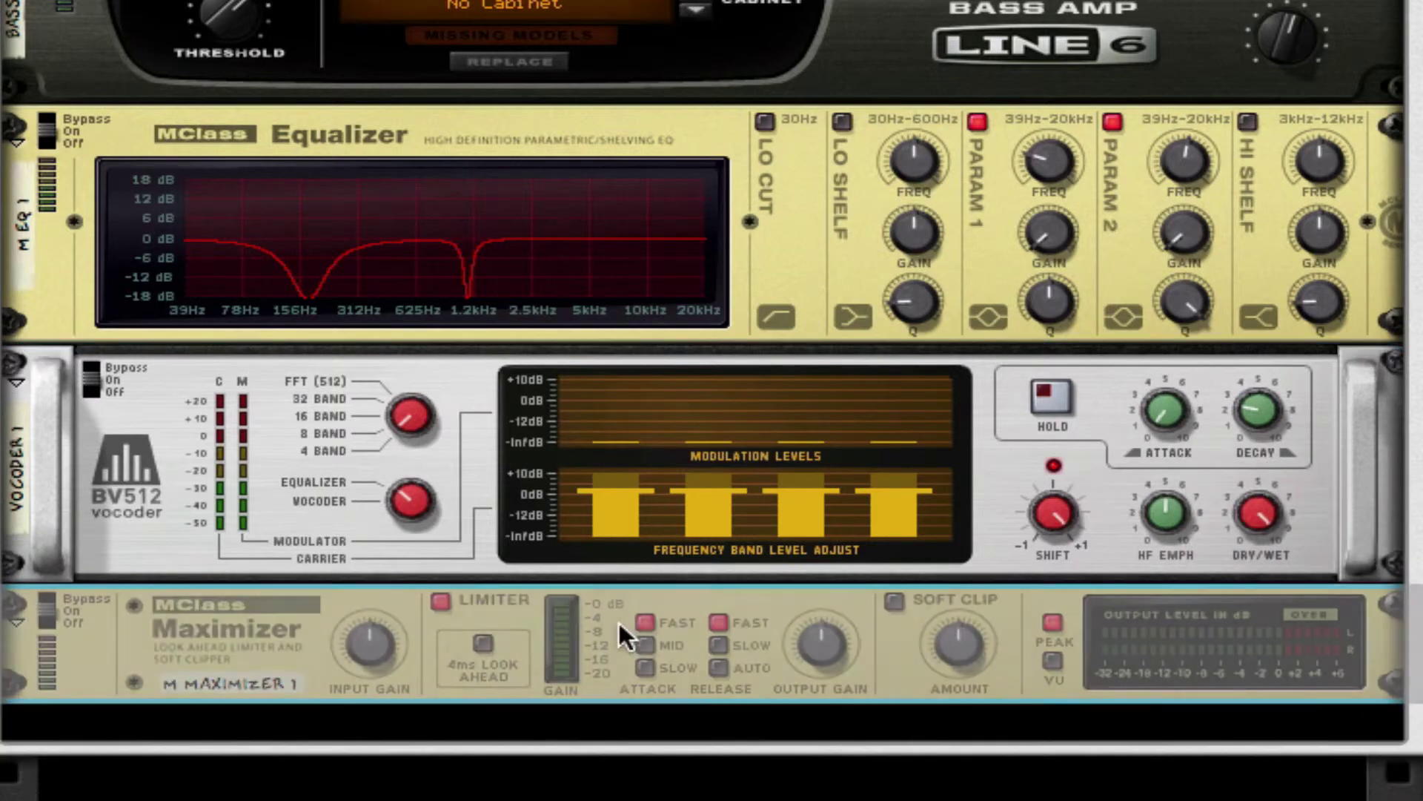
click(439, 600)
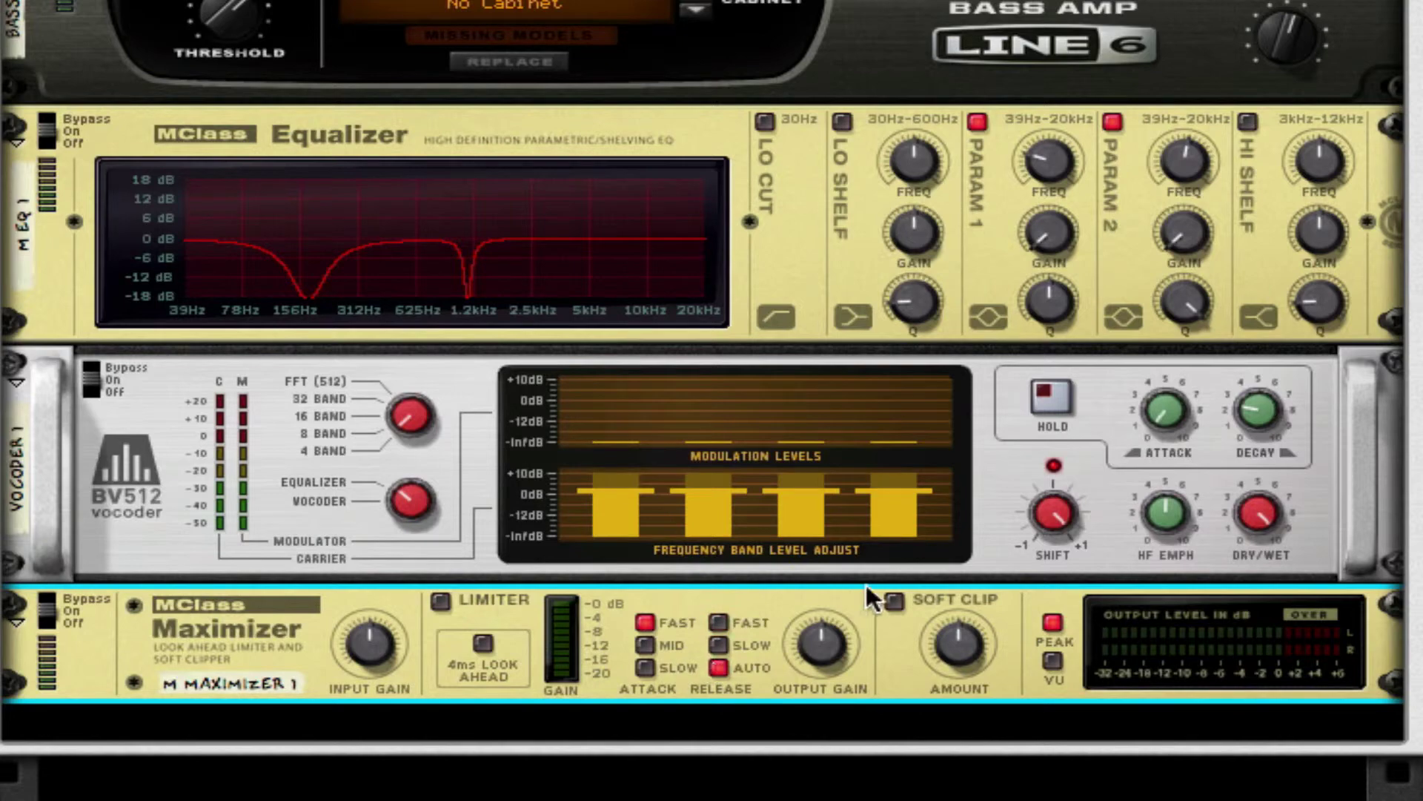
click(895, 601)
drag(961, 646, 964, 585)
scroll(1269, 267, up, 10)
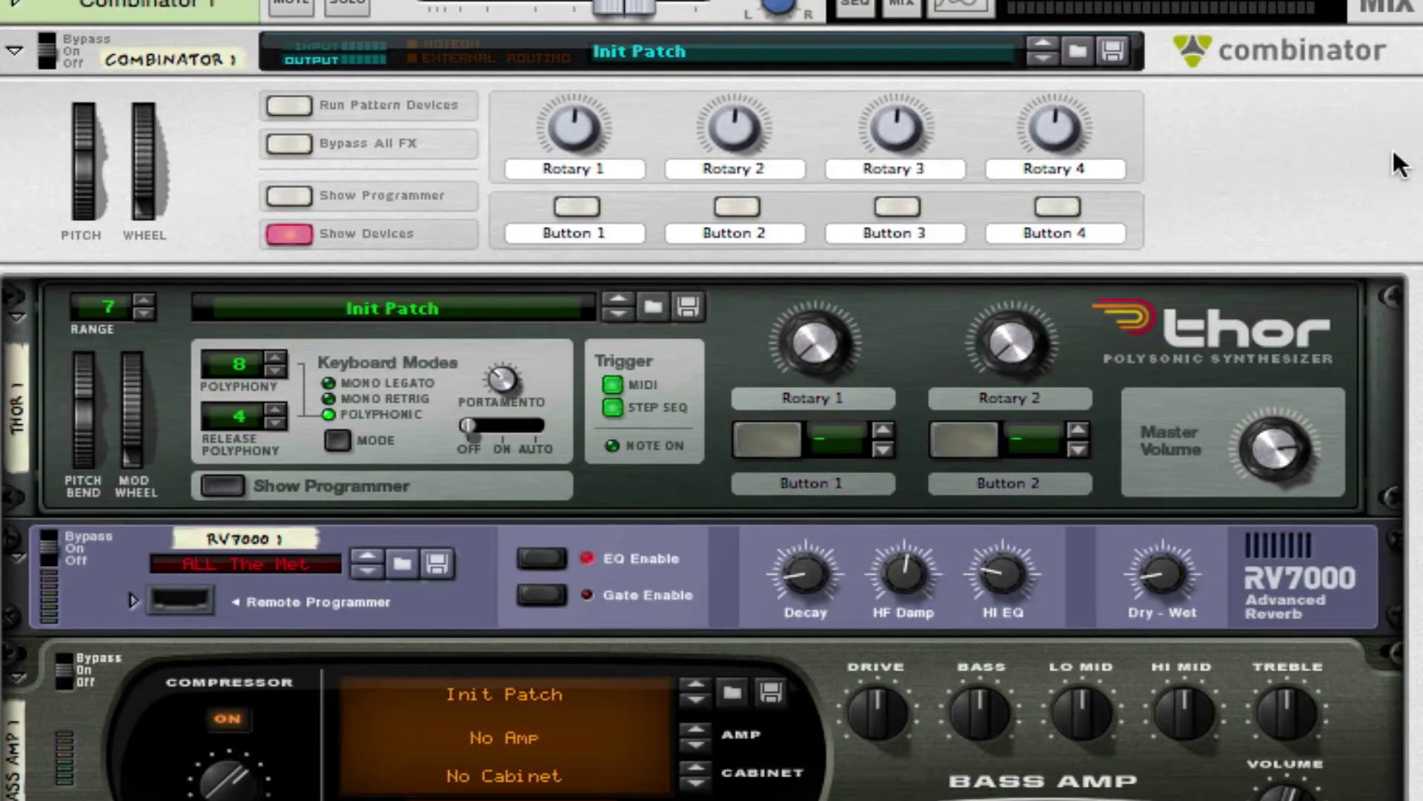